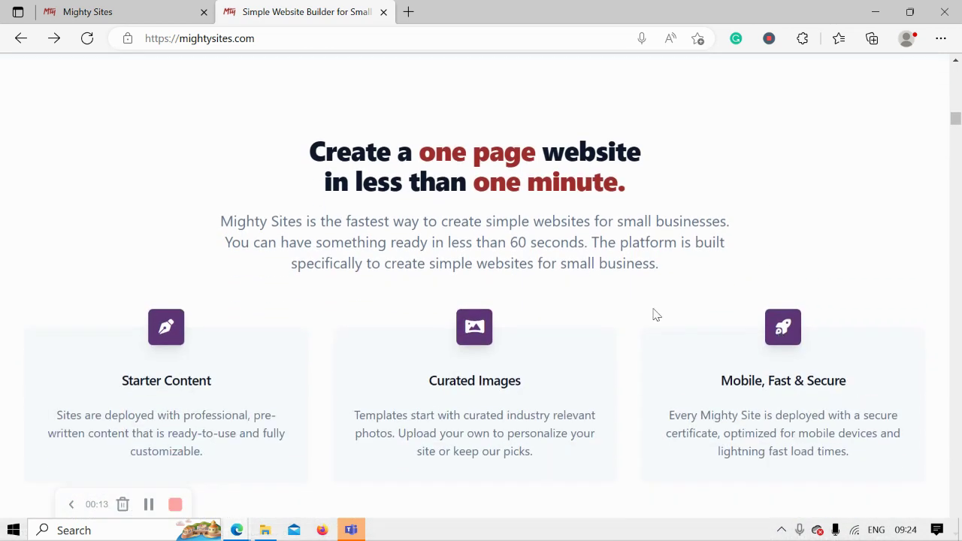
Step: Highlight the 'Create a one page website' and 'in less than one minute' lines, then scroll back up
drag(287, 145, 711, 155)
click(464, 183)
drag(296, 184, 635, 201)
click(261, 221)
scroll(213, 220, up, 4)
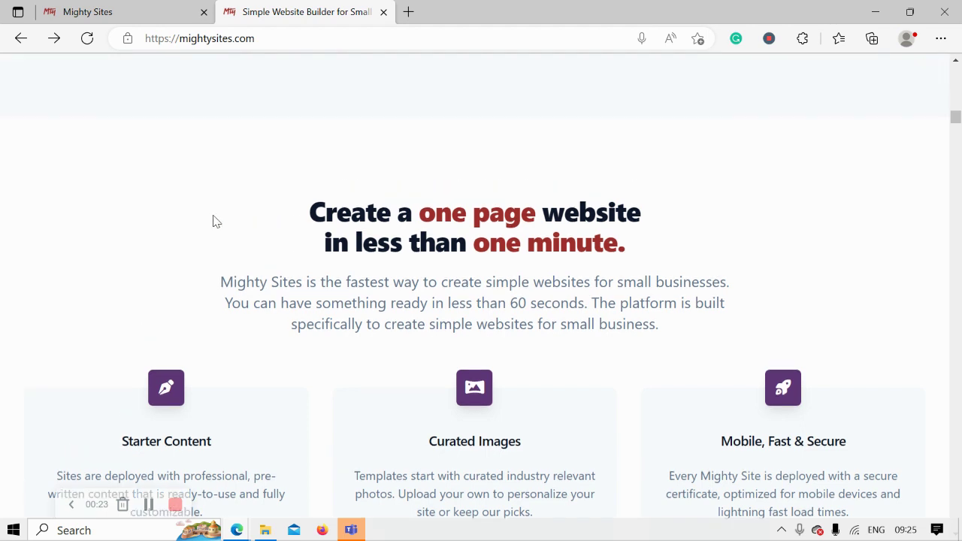
scroll(212, 220, up, 4)
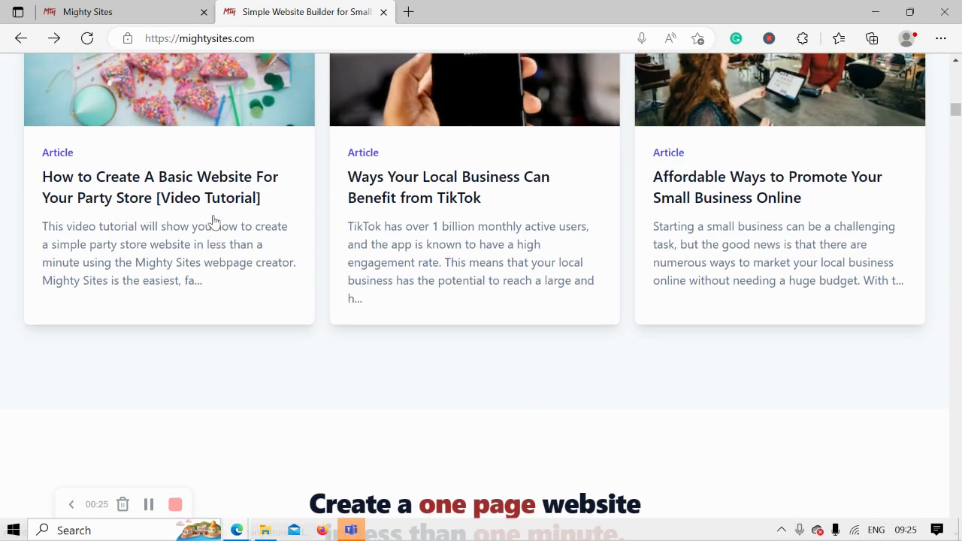
scroll(213, 220, up, 5)
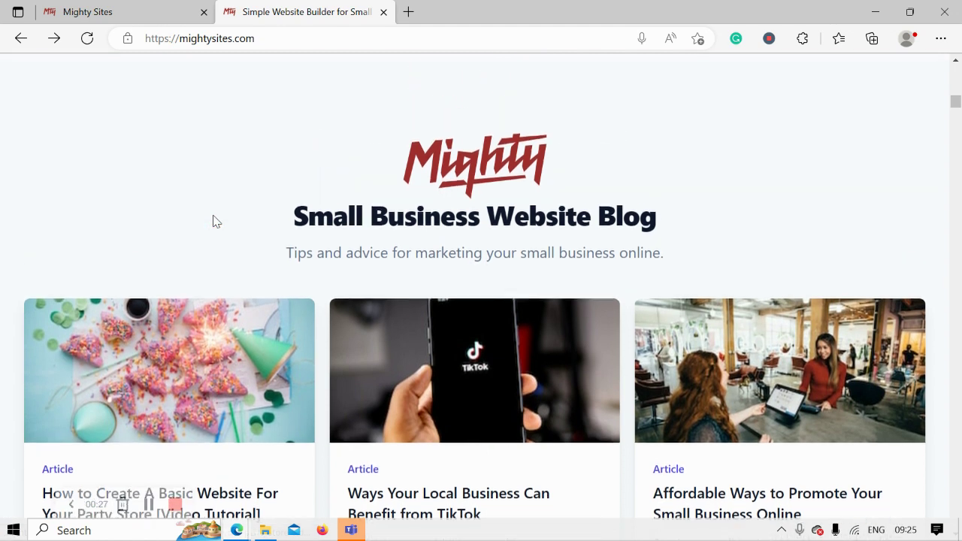
scroll(212, 221, up, 4)
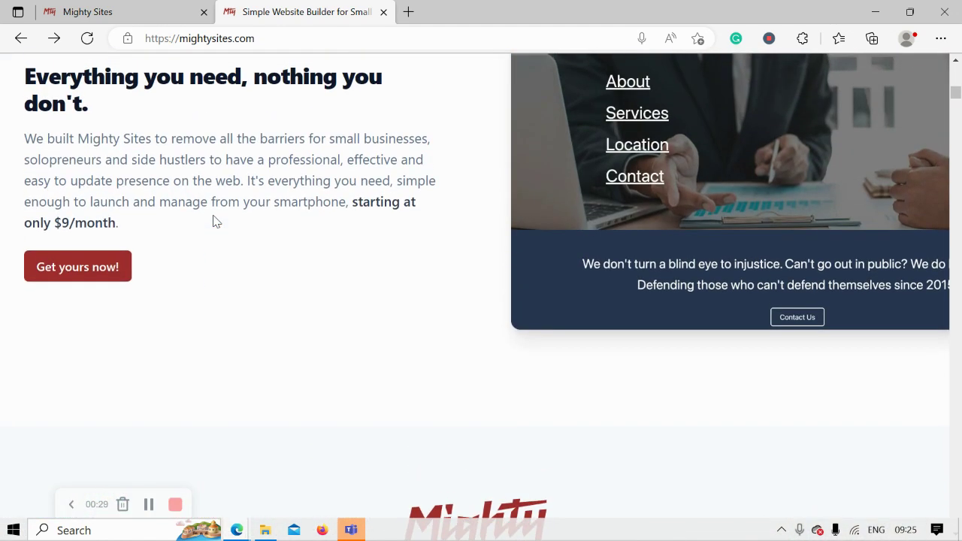
scroll(213, 221, up, 5)
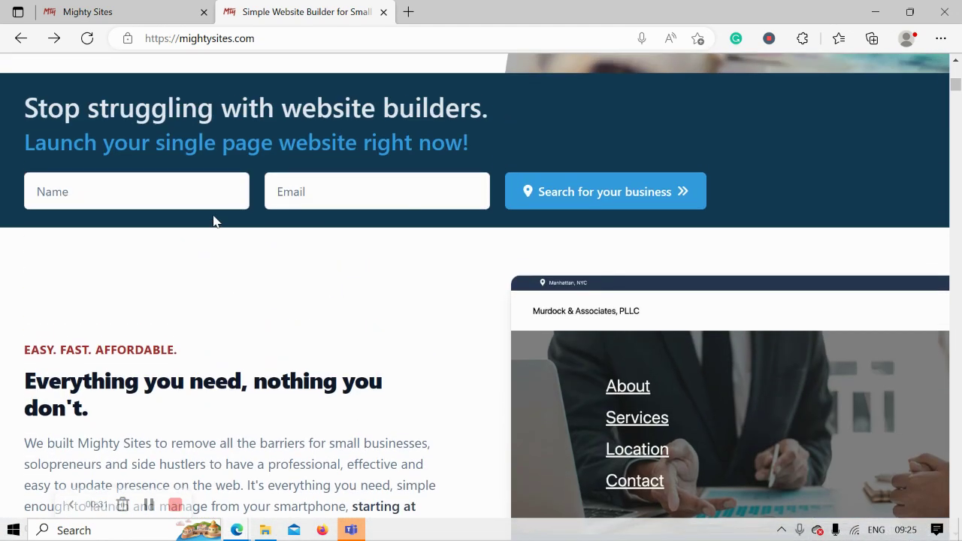
scroll(216, 221, up, 1)
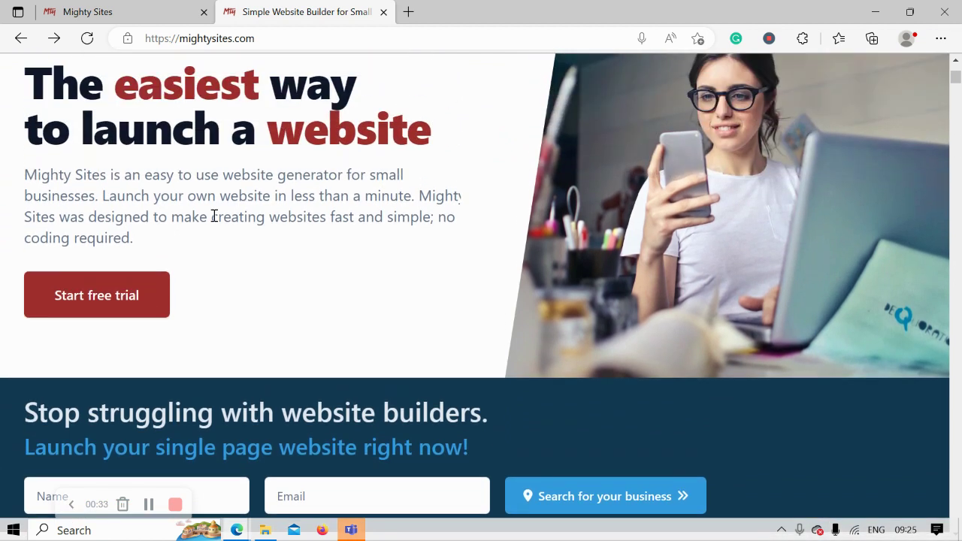
scroll(214, 216, up, 1)
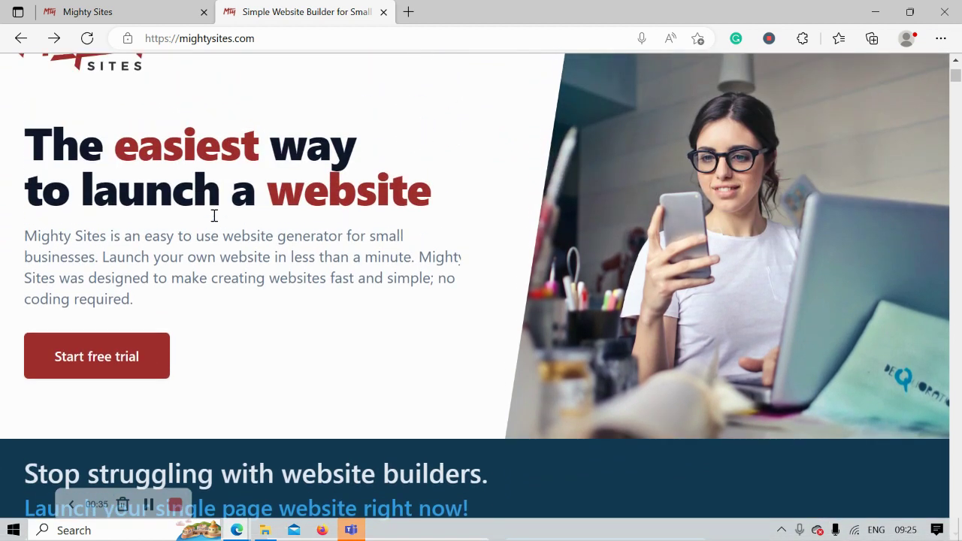
Step: Return to the first Mighty Sites tab and browse market categories like Accounting, Lawn Care and Handyman
click(139, 6)
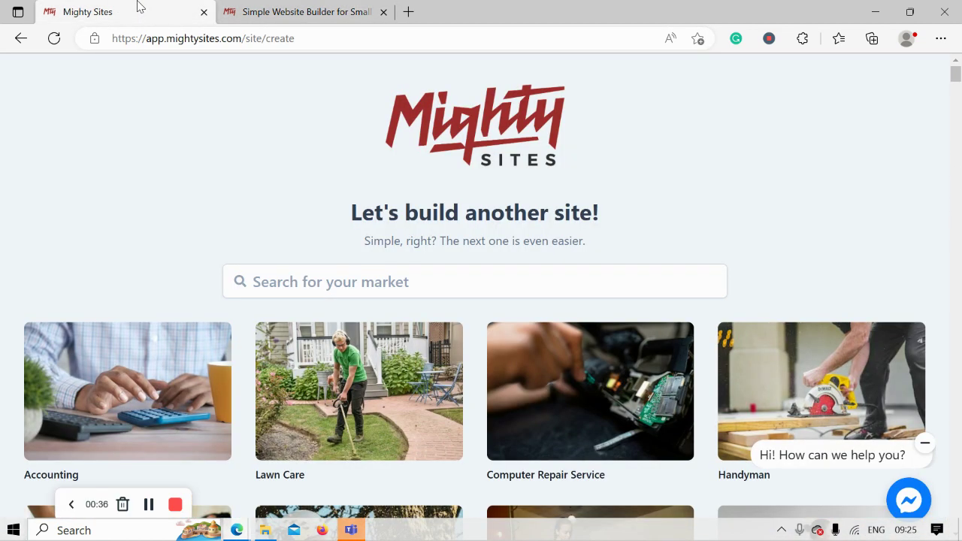
scroll(406, 235, down, 1)
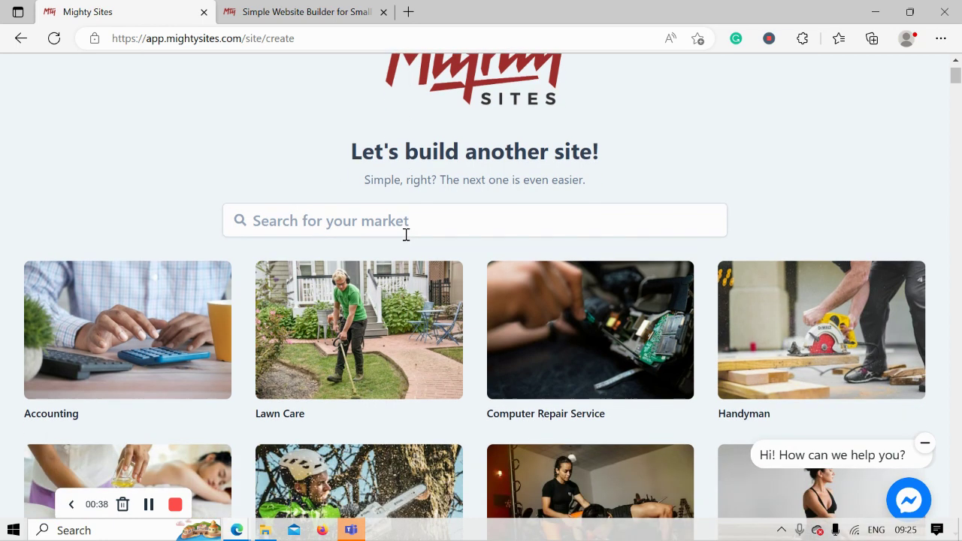
scroll(406, 235, down, 1)
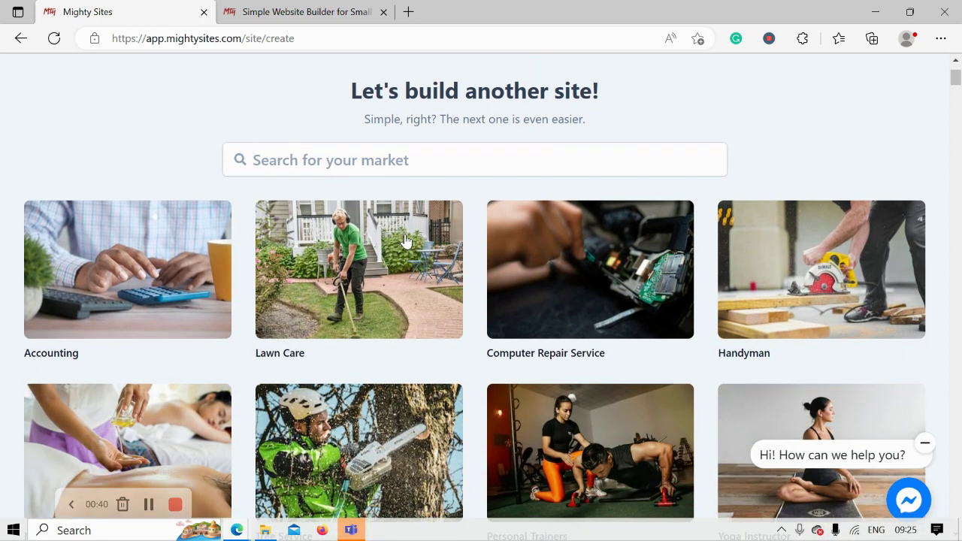
scroll(405, 239, down, 2)
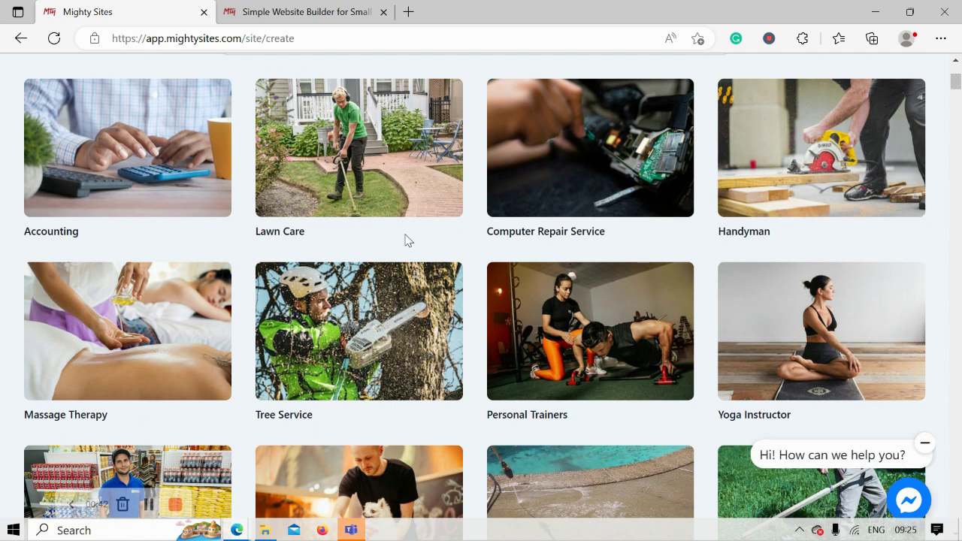
scroll(406, 241, down, 3)
scroll(406, 240, up, 1)
scroll(406, 239, up, 5)
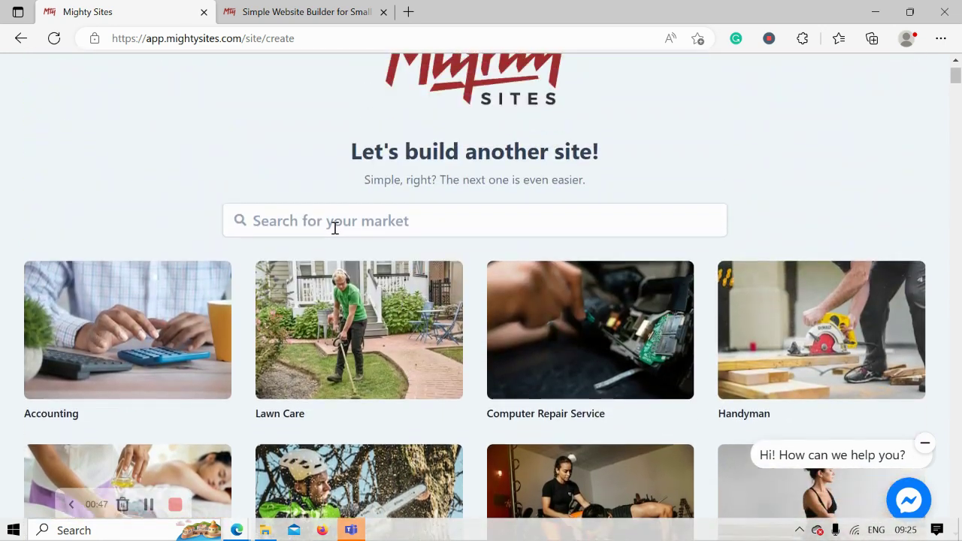
Step: Search the markets for 'TILE S' and pick Tile Store
click(336, 228)
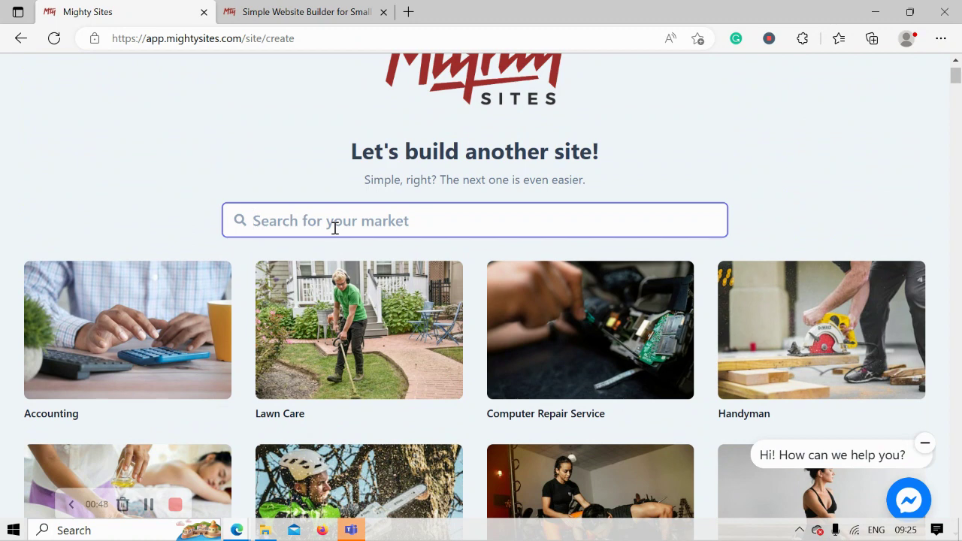
text(TILE S)
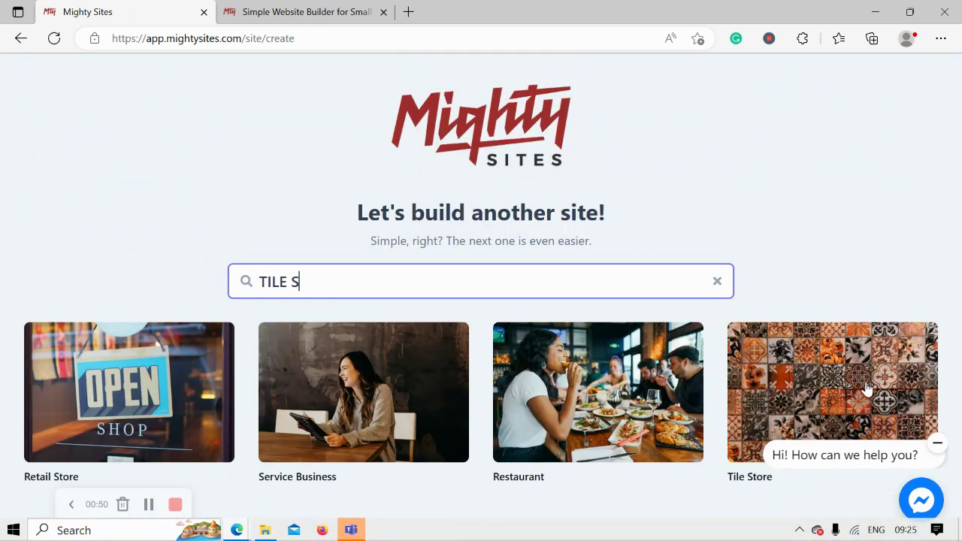
key(Caps_Lock)
key(Return)
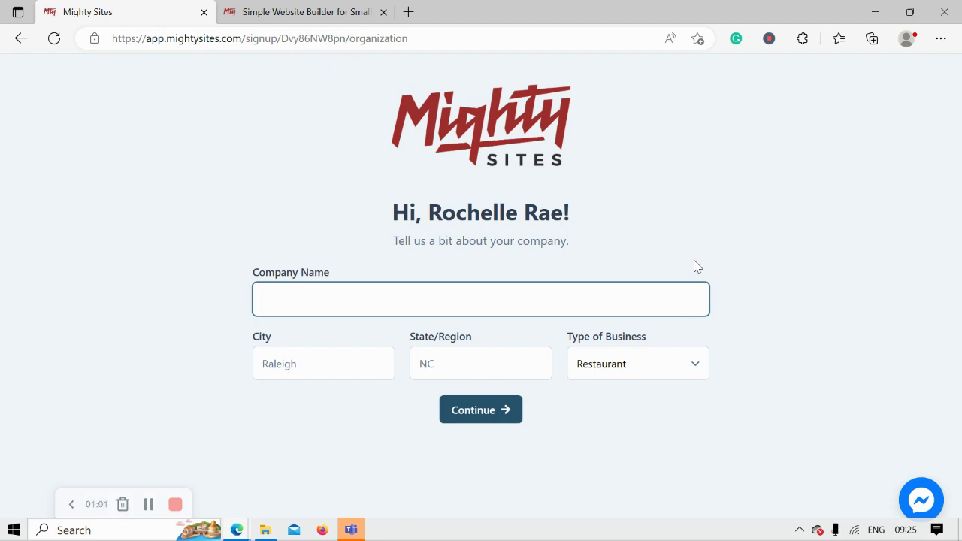
Step: Enter Rochelle's Tiletoria as the company name
key(Caps_Lock)
text(R)
key(Caps_Lock)
text(ochelle's)
key(Caps_Lock)
text(T)
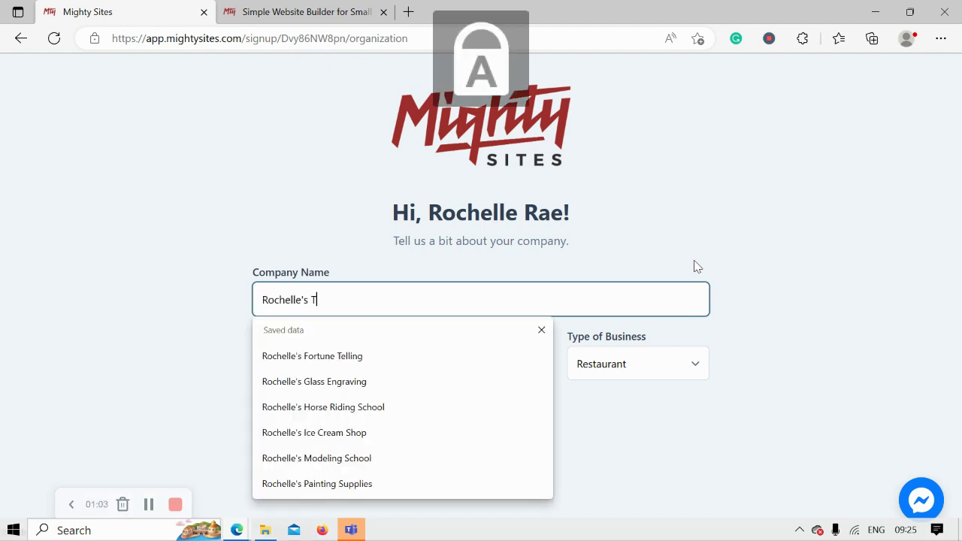
key(Caps_Lock)
text(ile)
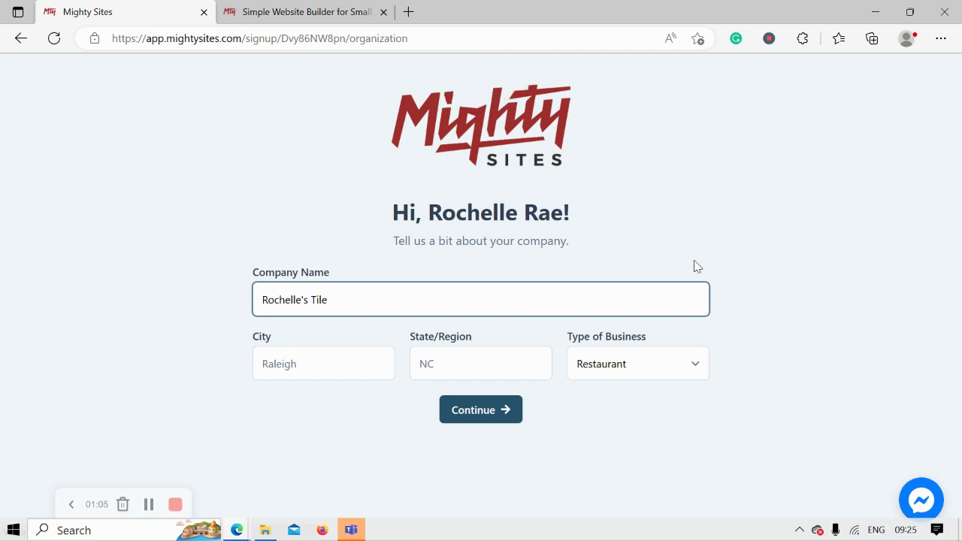
Step: Set the city to Denver and the state to Colorado
click(298, 352)
key(Caps_Lock)
text(D)
key(Caps_Lock)
text(enver)
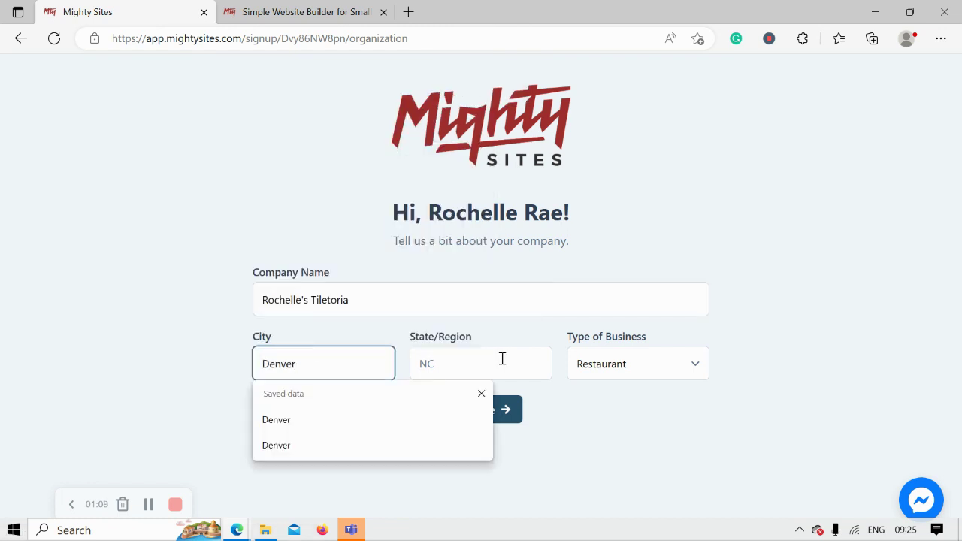
click(503, 358)
key(Caps_Lock)
text(C)
key(Caps_Lock)
text(olro)
key(BackSpace)
key(BackSpace)
text(ora)
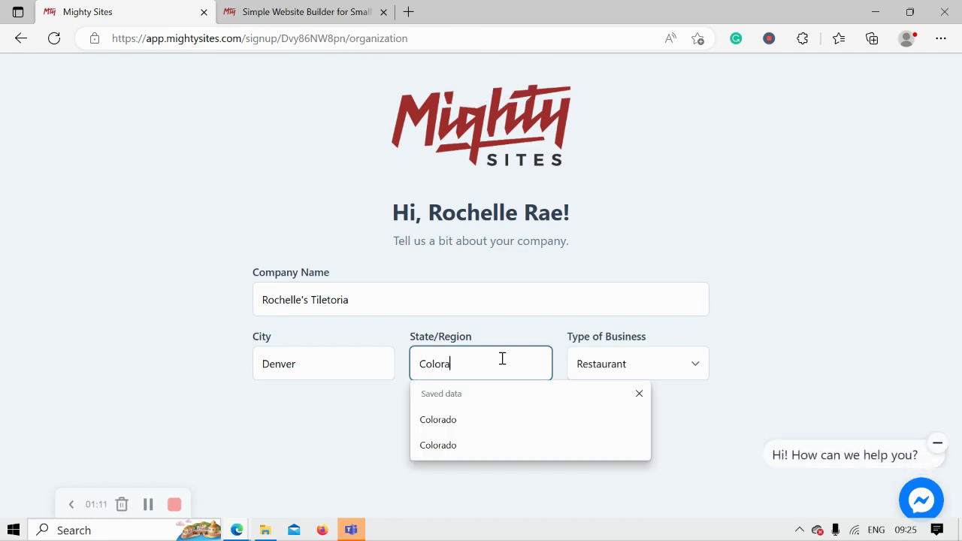
text(do)
click(771, 324)
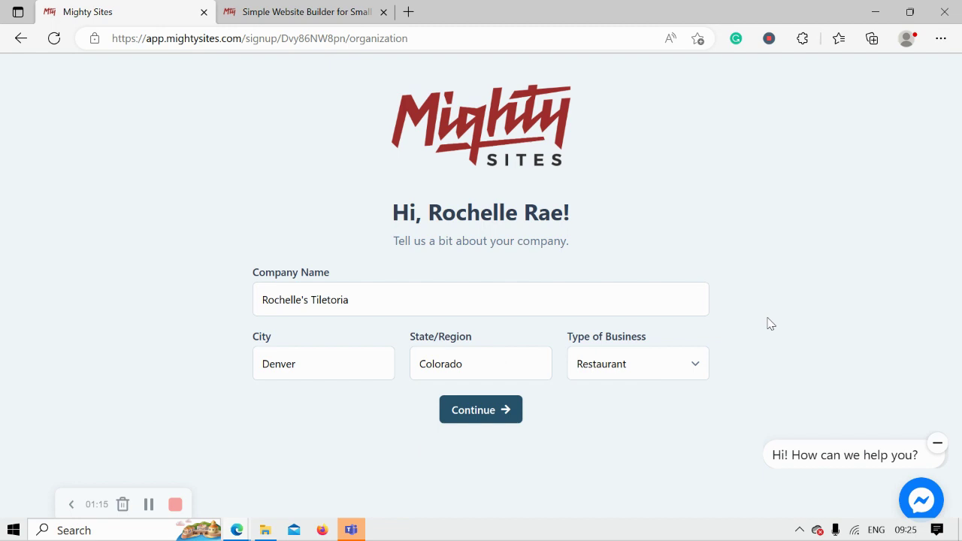
Step: Choose Retail as the business type and continue to the contact step
click(633, 366)
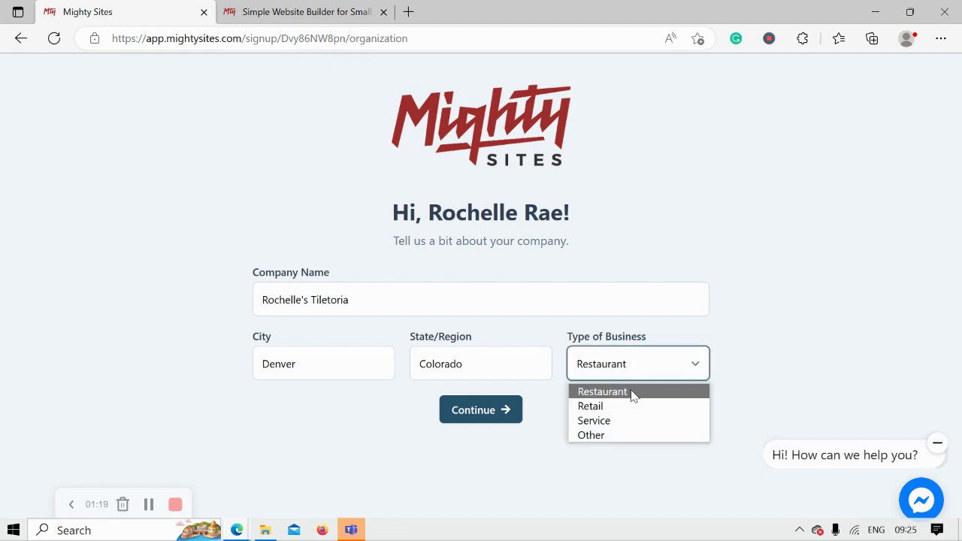
click(597, 406)
click(470, 413)
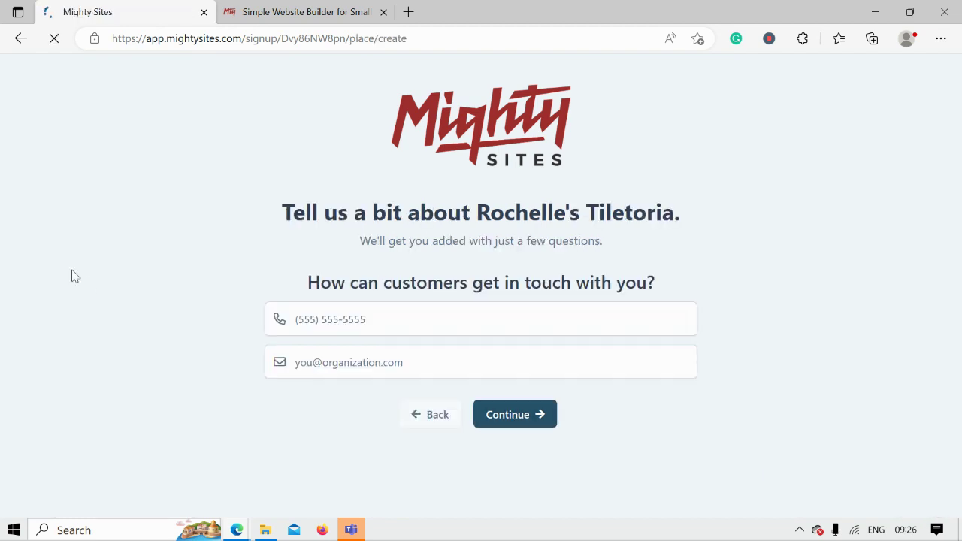
Step: Enter the business phone number and the contact e-mail address
click(386, 309)
text(575-4955)
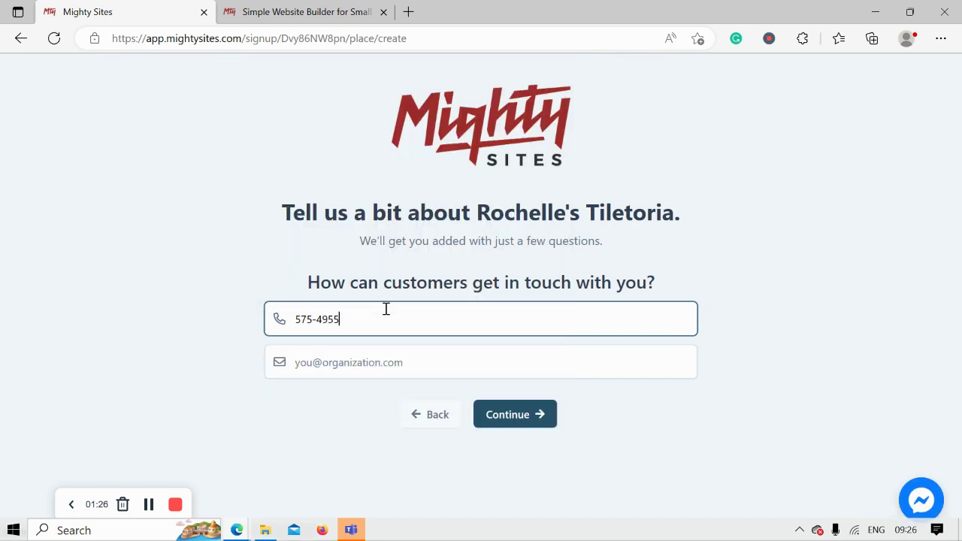
click(444, 362)
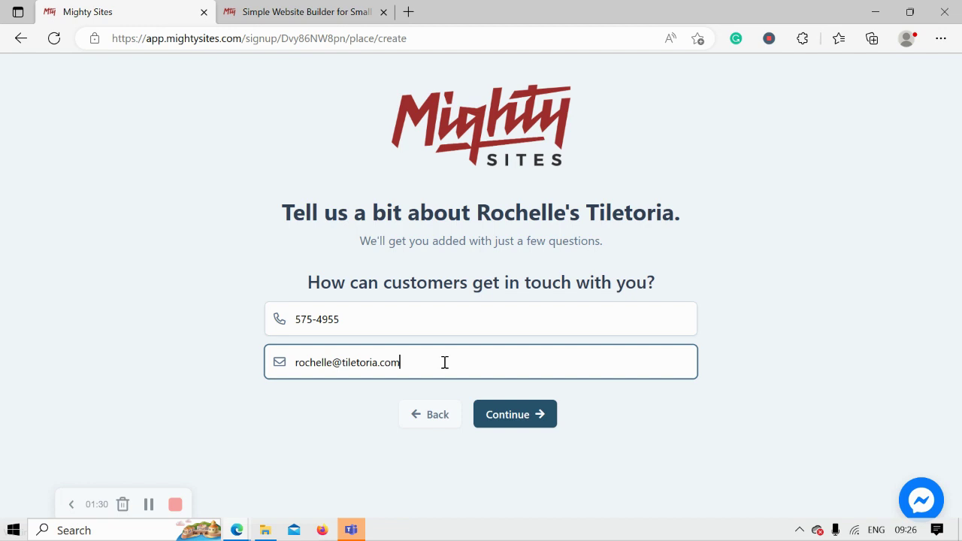
Step: Fill in the business street address and postal code, then continue to the hours step
click(517, 414)
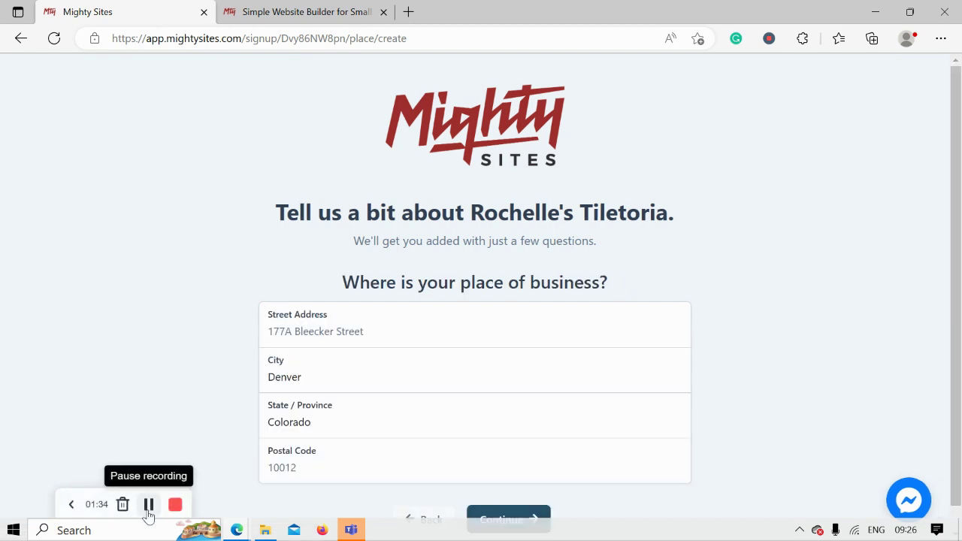
click(149, 505)
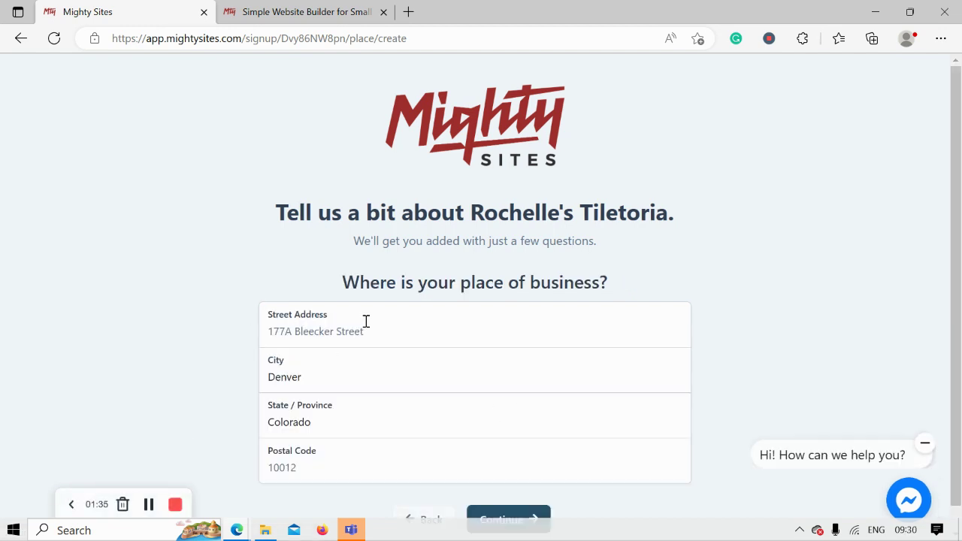
click(366, 327)
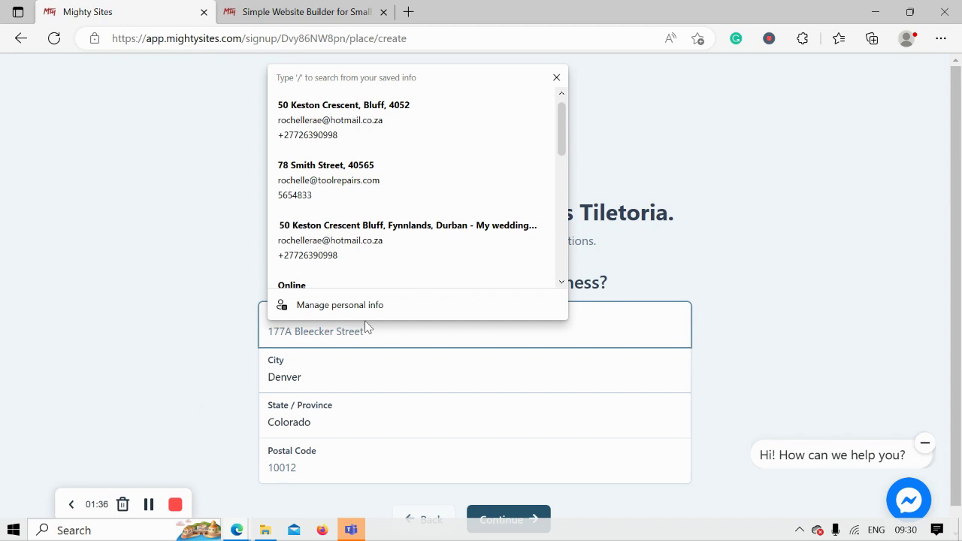
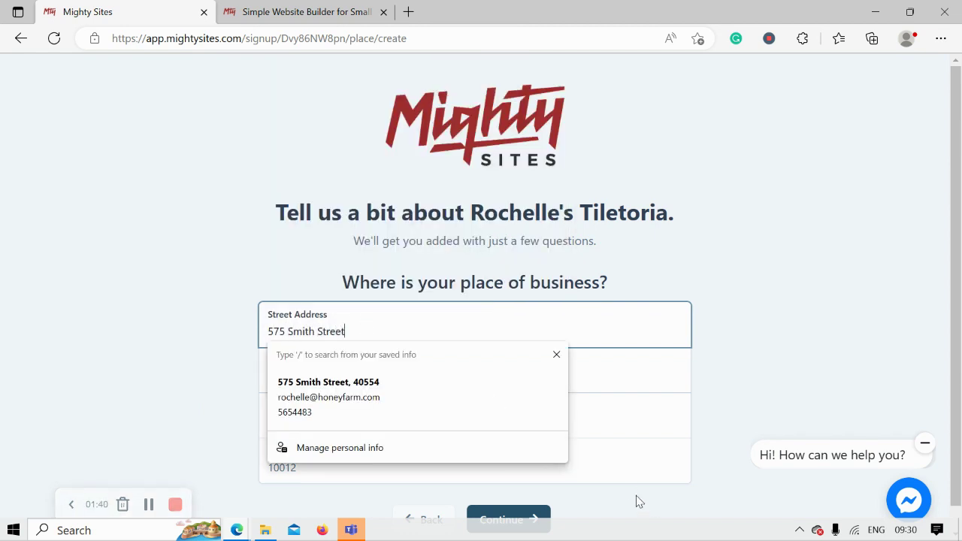
click(617, 473)
text(5044)
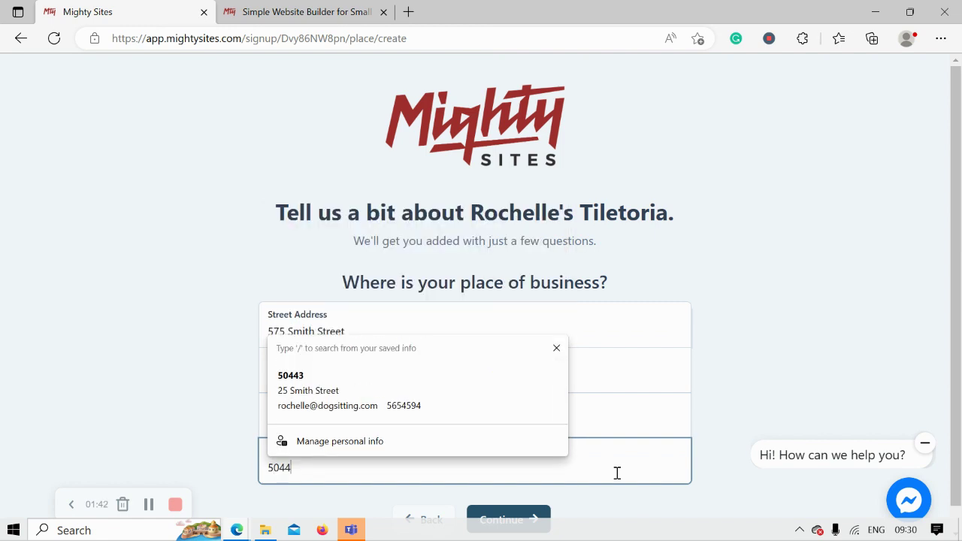
text(3)
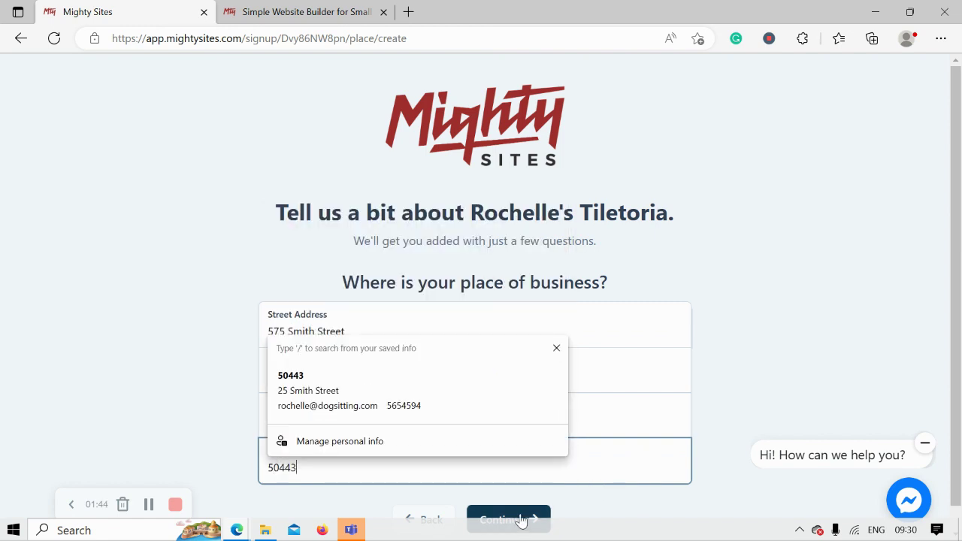
click(521, 521)
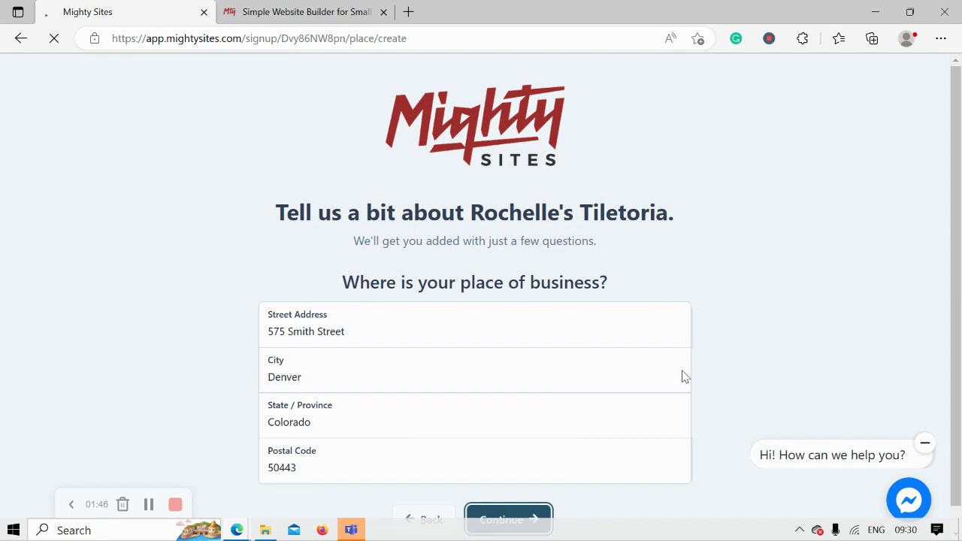
scroll(961, 304, down, 3)
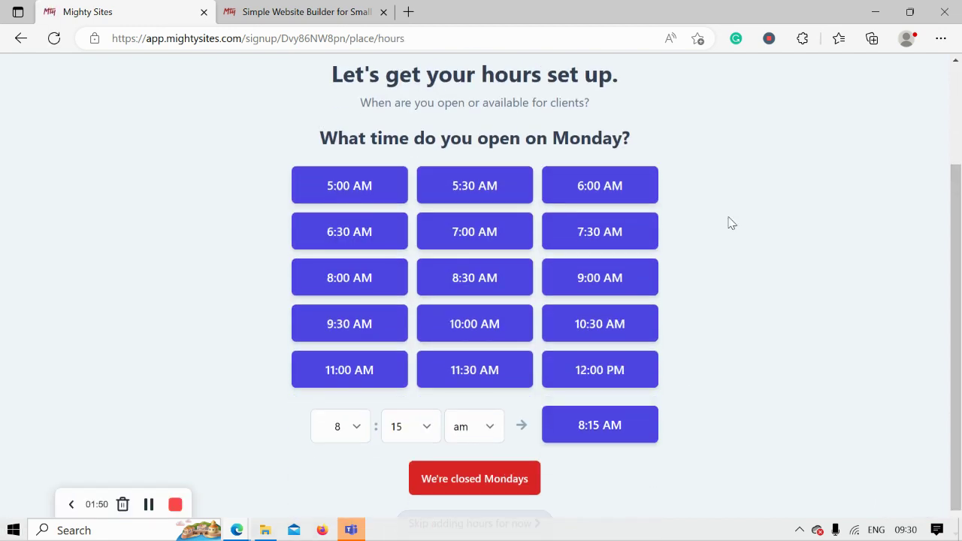
Step: Set hours to 9:00 AM–5:00 PM for Monday through Saturday and mark Sundays closed
click(574, 275)
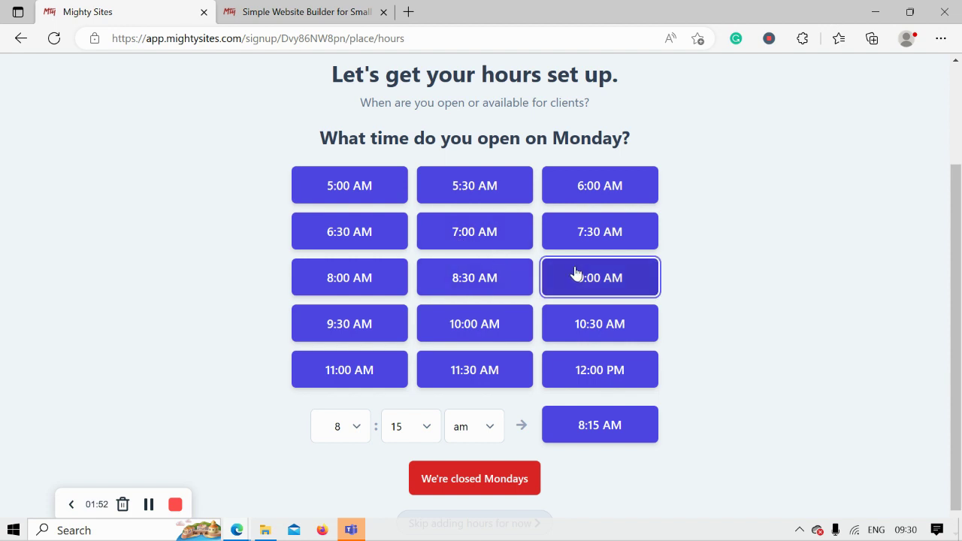
click(464, 217)
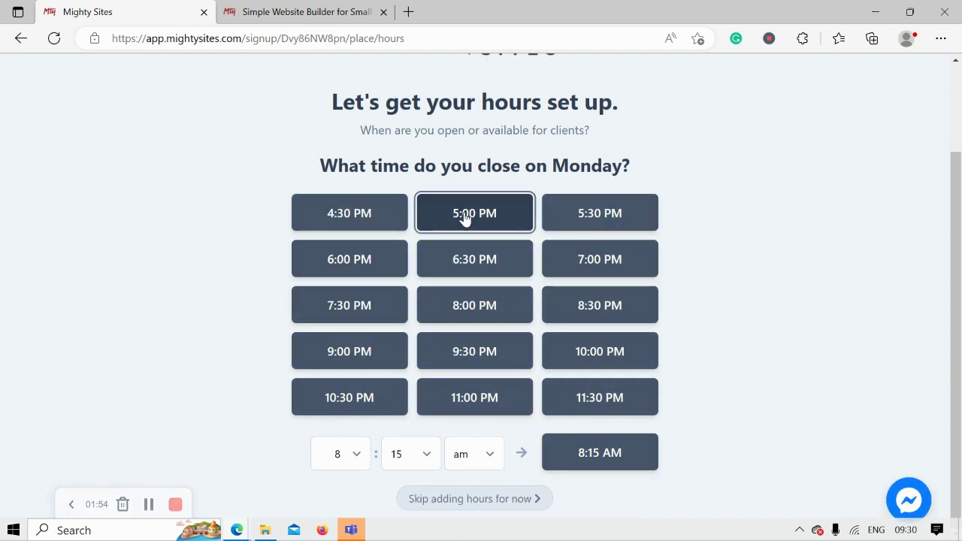
click(477, 244)
click(483, 275)
click(481, 329)
click(469, 383)
click(490, 421)
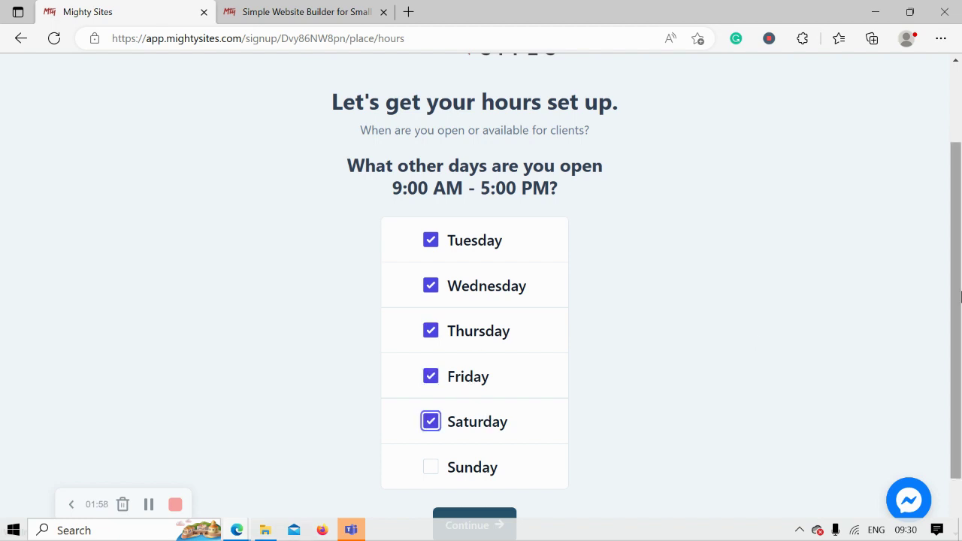
scroll(489, 421, down, 1)
click(481, 455)
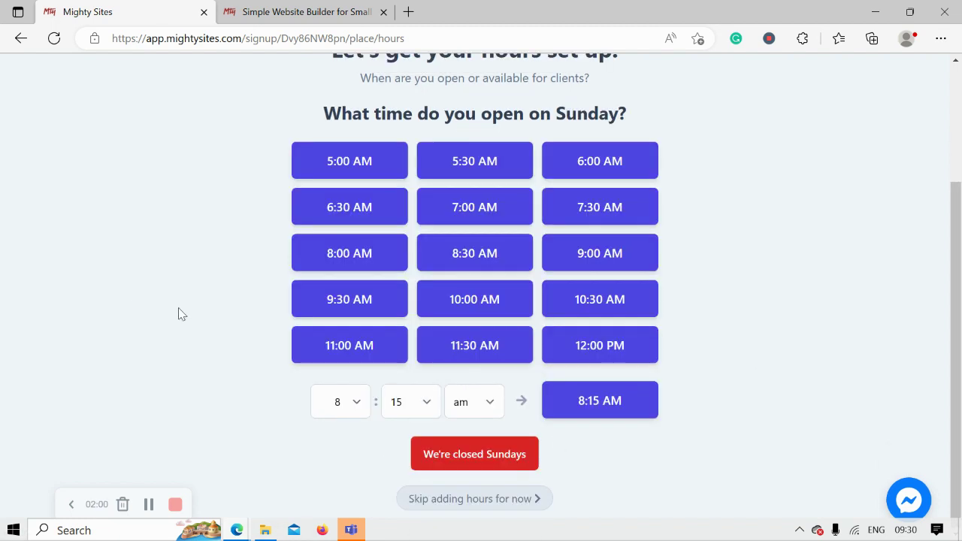
click(448, 456)
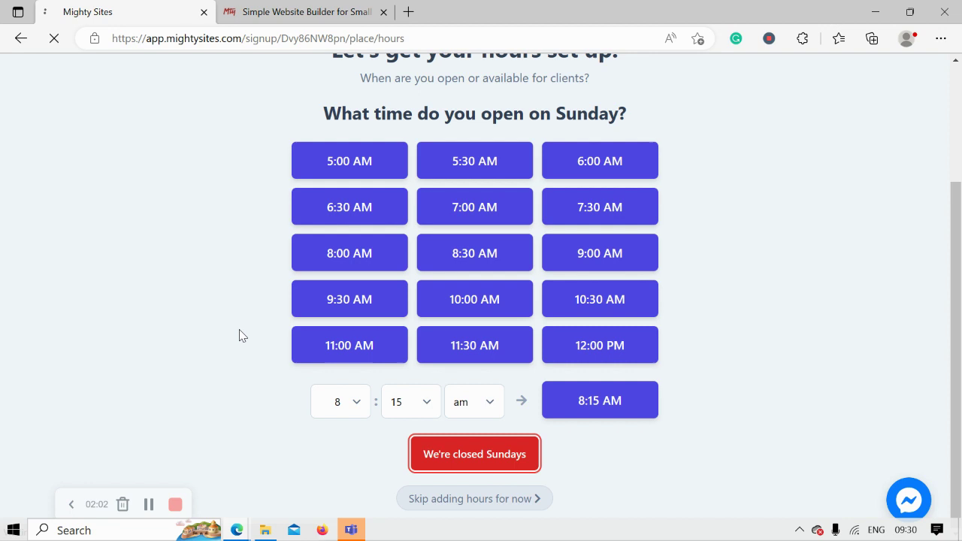
drag(956, 190, 959, 321)
Step: Approve the reviewed details and hours to generate the tile-store site in the editor
scroll(637, 187, up, 3)
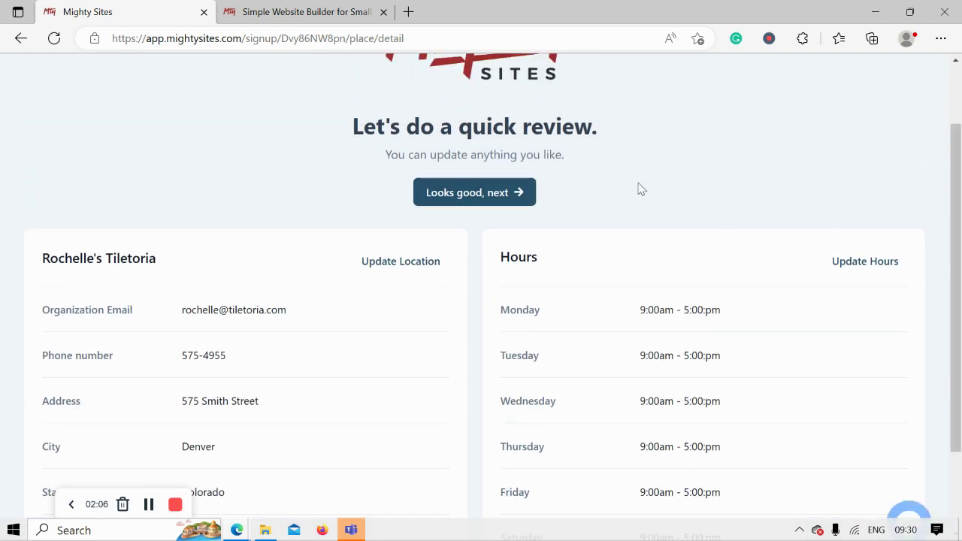
click(480, 257)
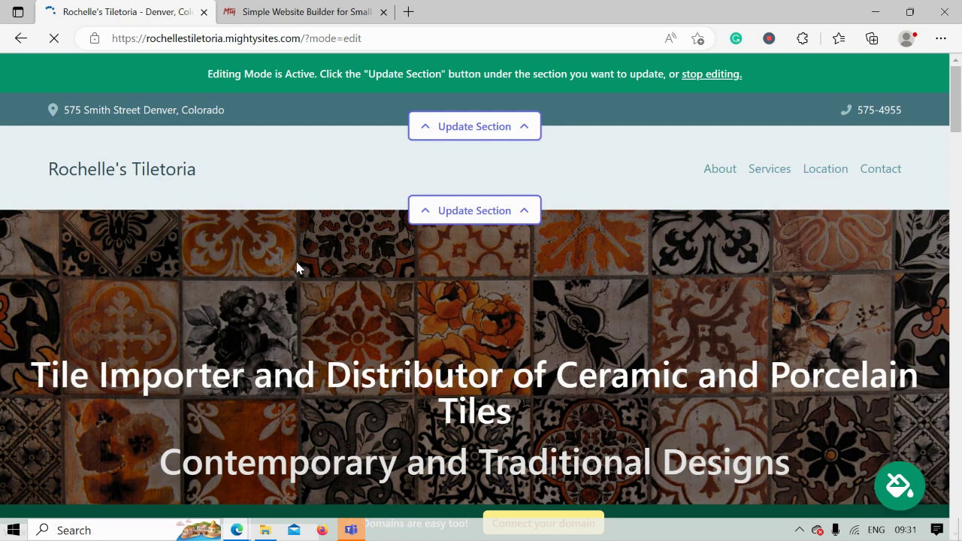
scroll(297, 267, down, 1)
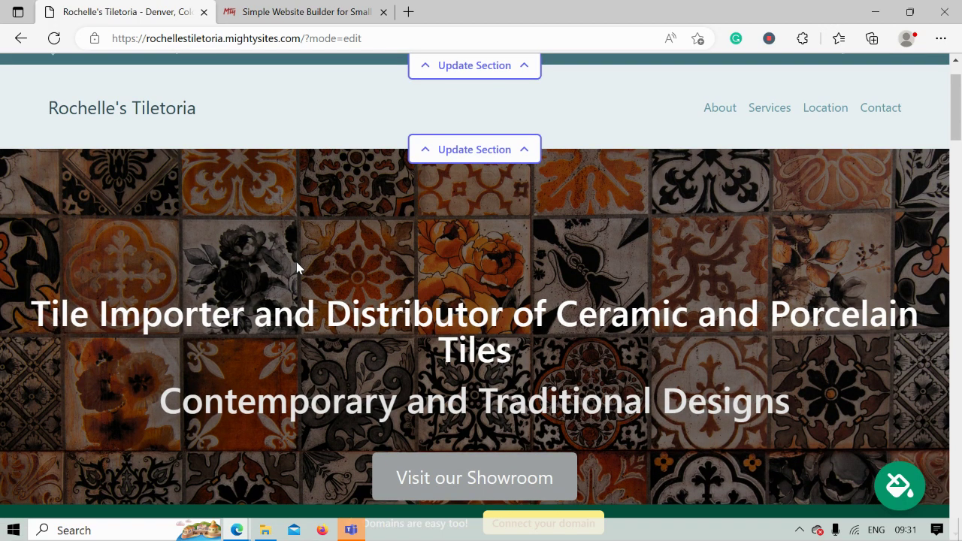
scroll(297, 267, down, 5)
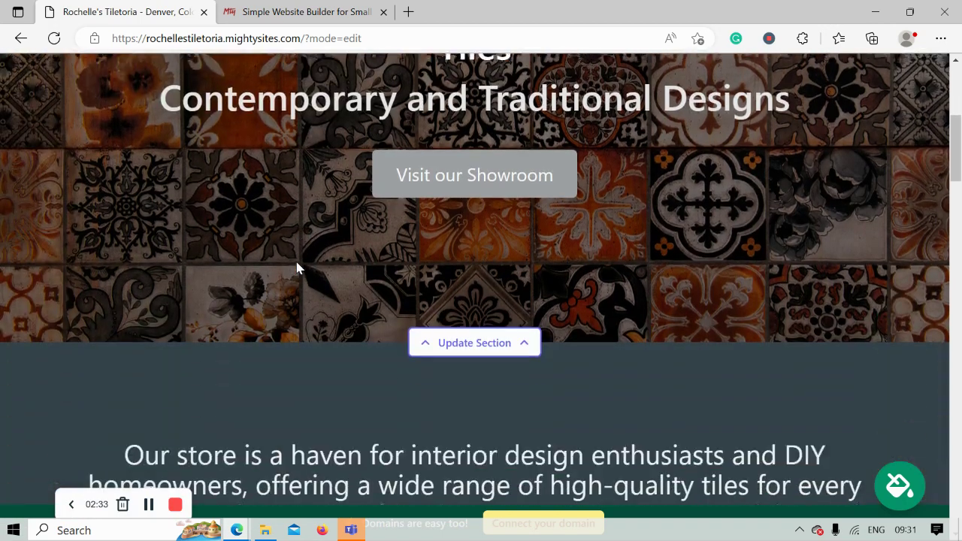
scroll(297, 268, down, 9)
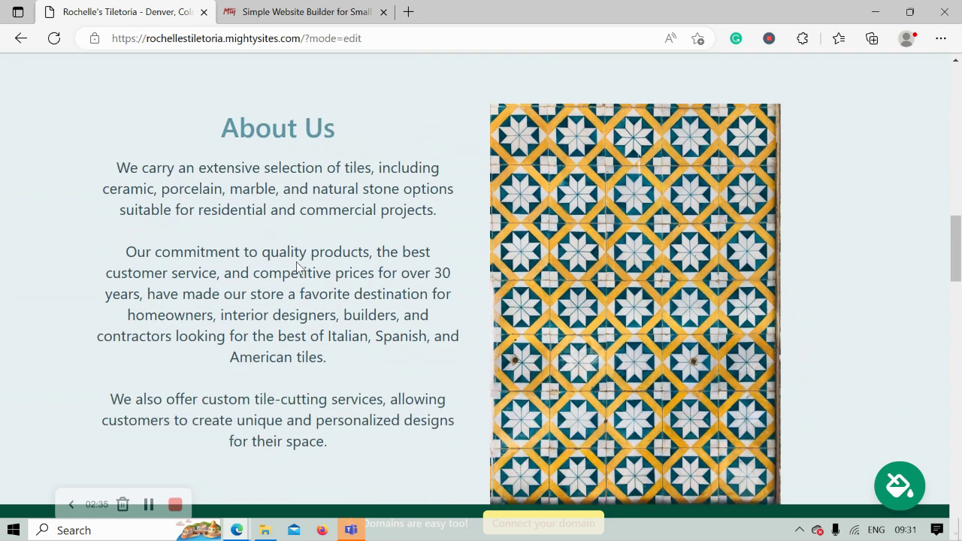
scroll(297, 267, down, 1)
drag(164, 67, 385, 401)
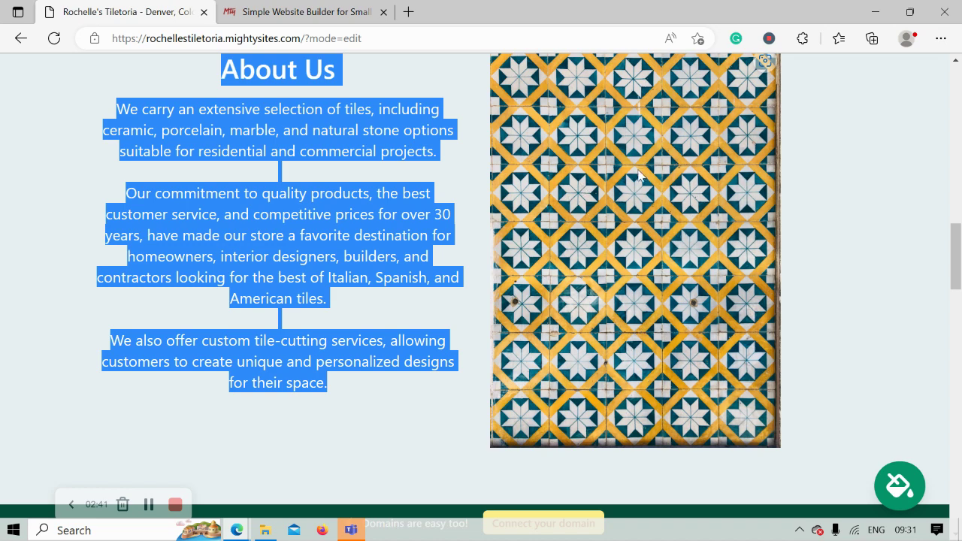
scroll(635, 173, down, 3)
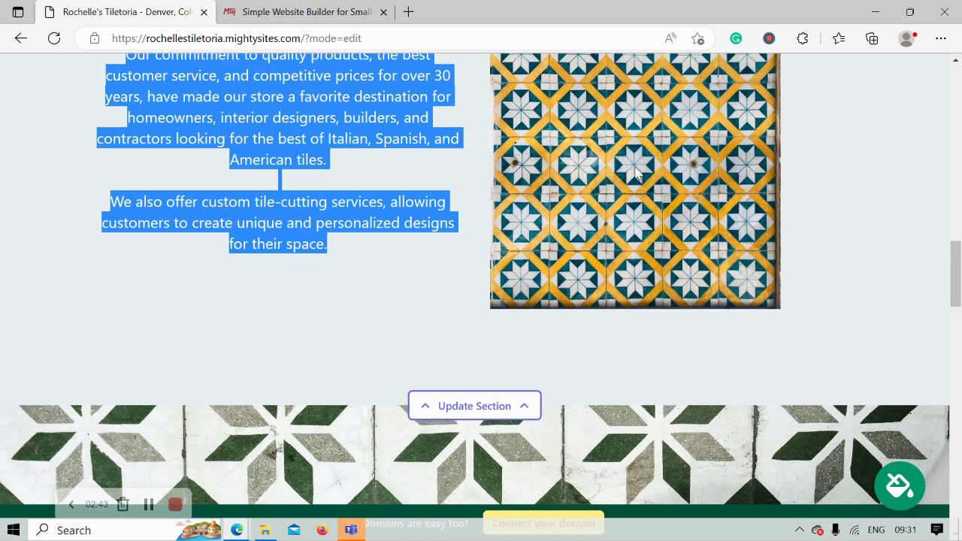
scroll(636, 173, down, 5)
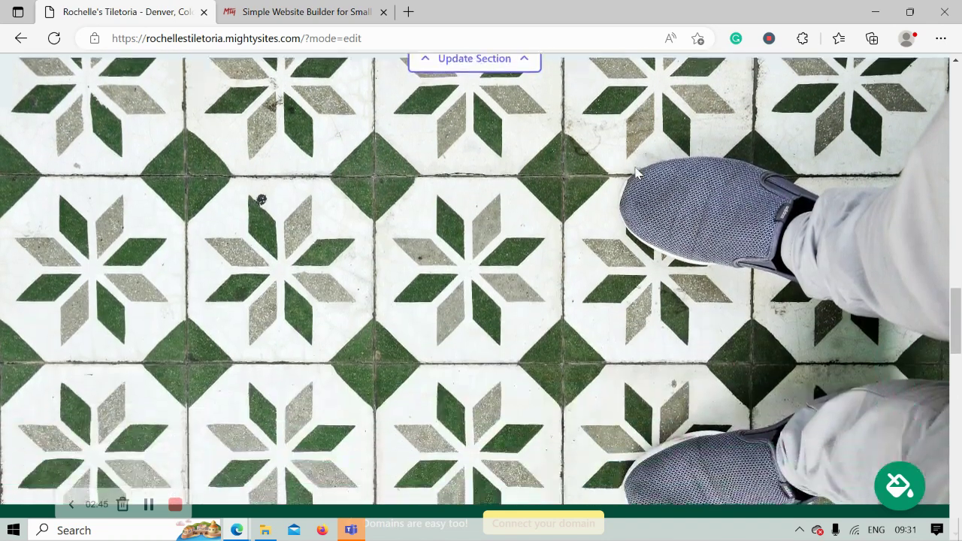
scroll(636, 173, down, 4)
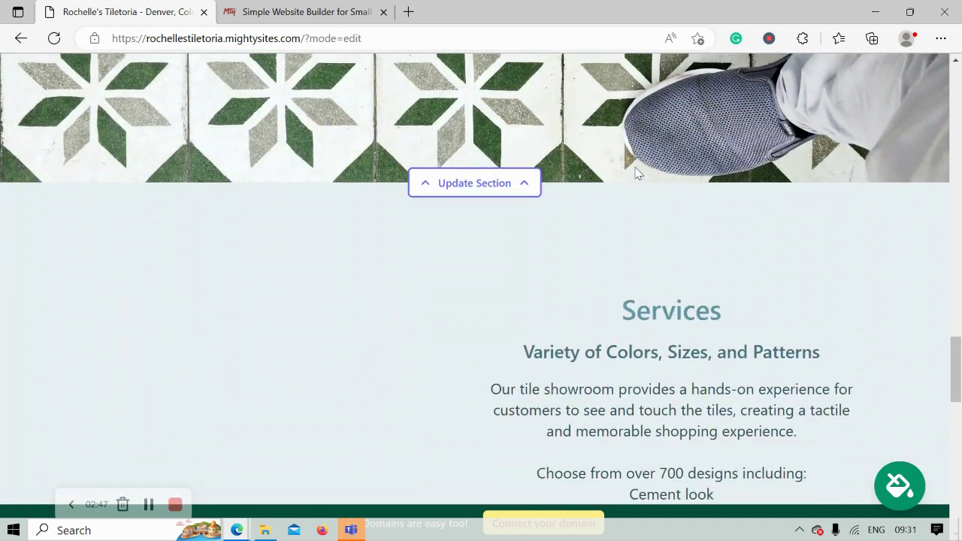
scroll(635, 173, down, 1)
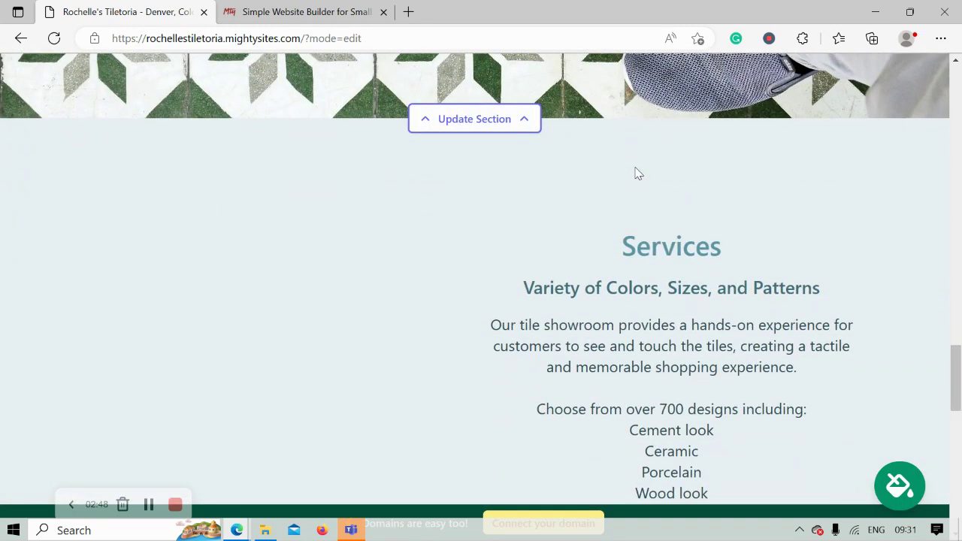
scroll(635, 173, down, 1)
drag(521, 202, 754, 471)
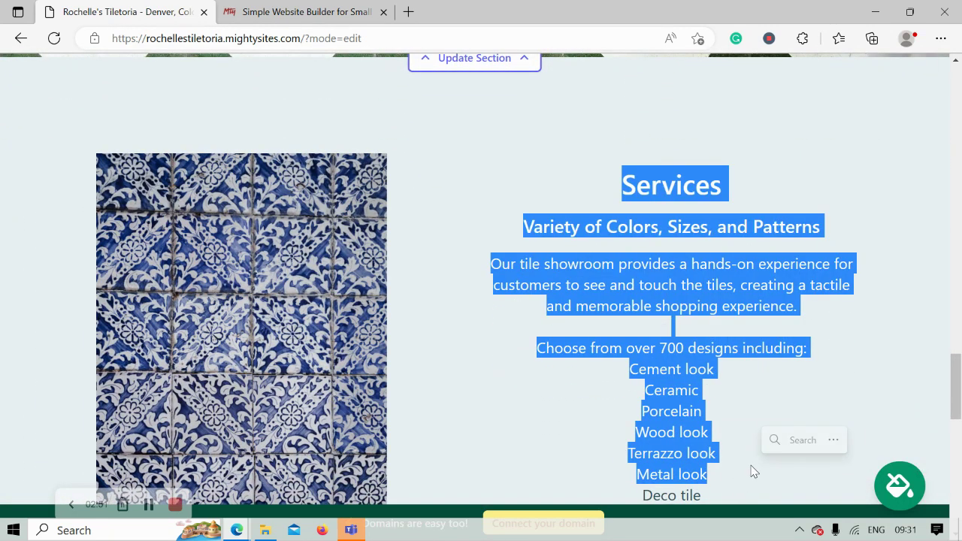
scroll(750, 474, down, 4)
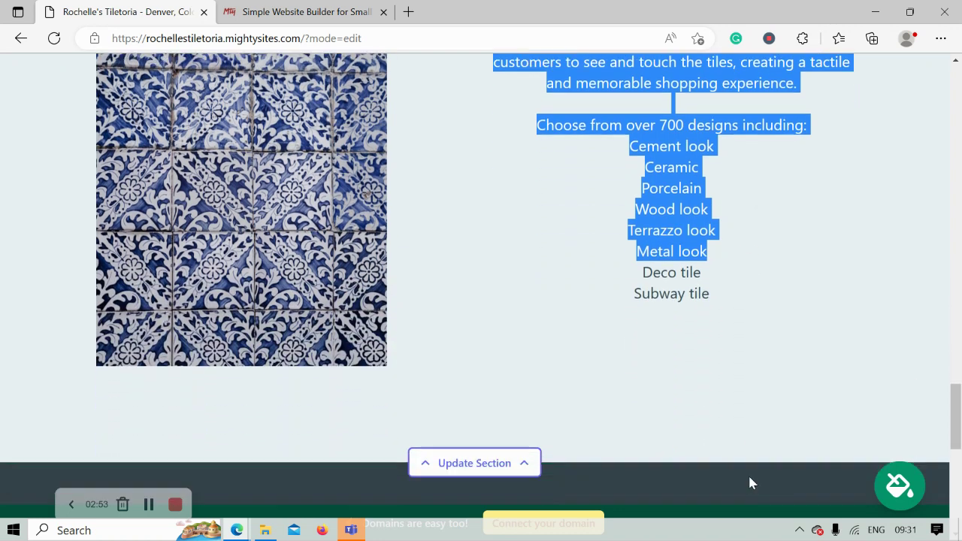
scroll(750, 478, down, 4)
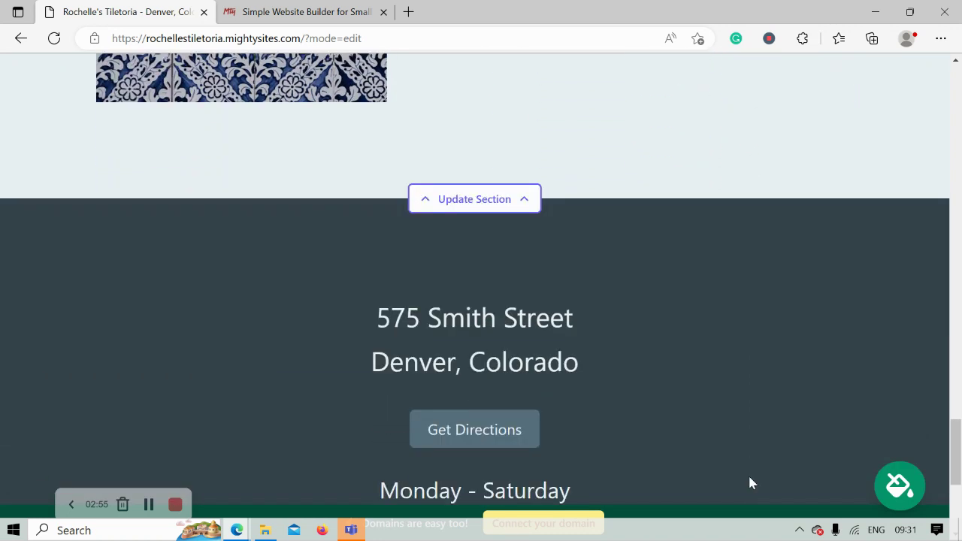
scroll(750, 477, down, 4)
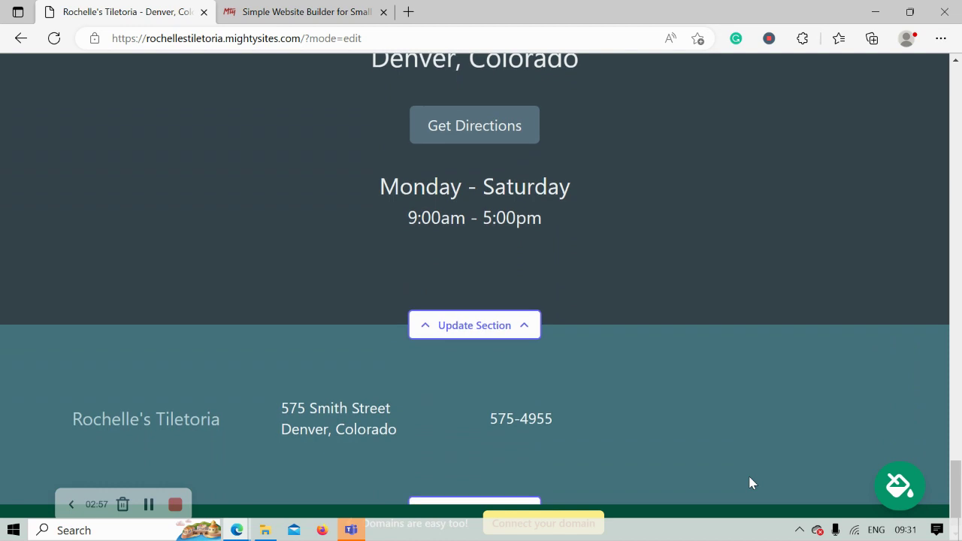
scroll(749, 482, up, 6)
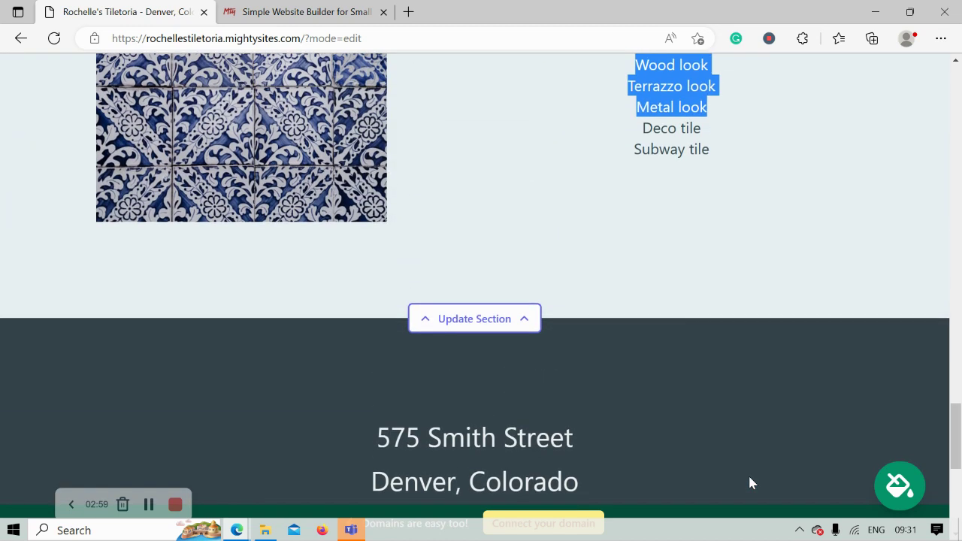
scroll(750, 482, up, 1)
scroll(749, 483, up, 4)
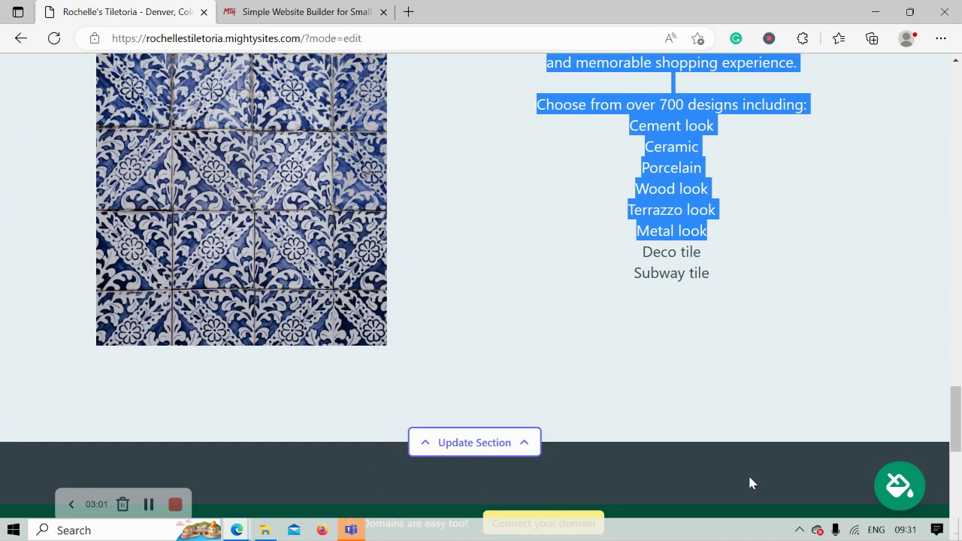
scroll(752, 483, up, 3)
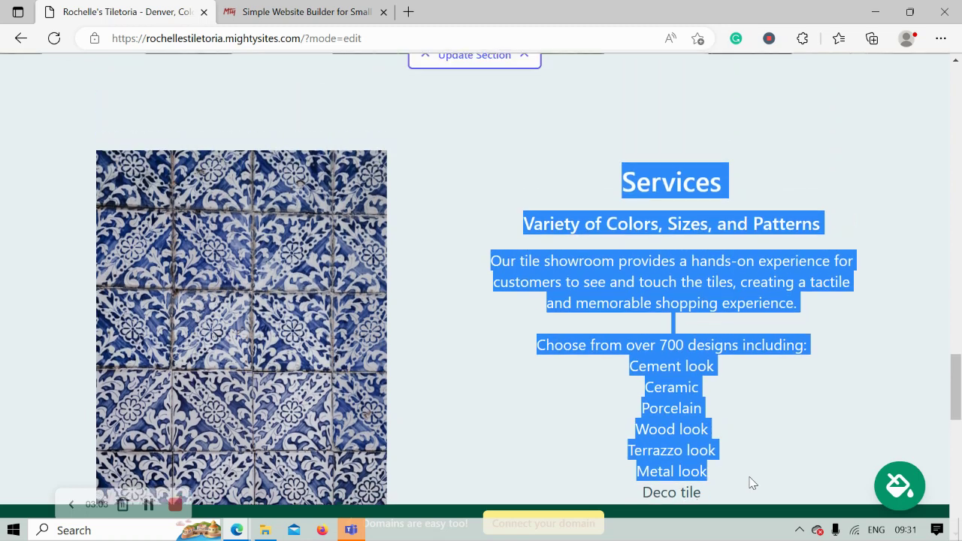
scroll(751, 482, up, 5)
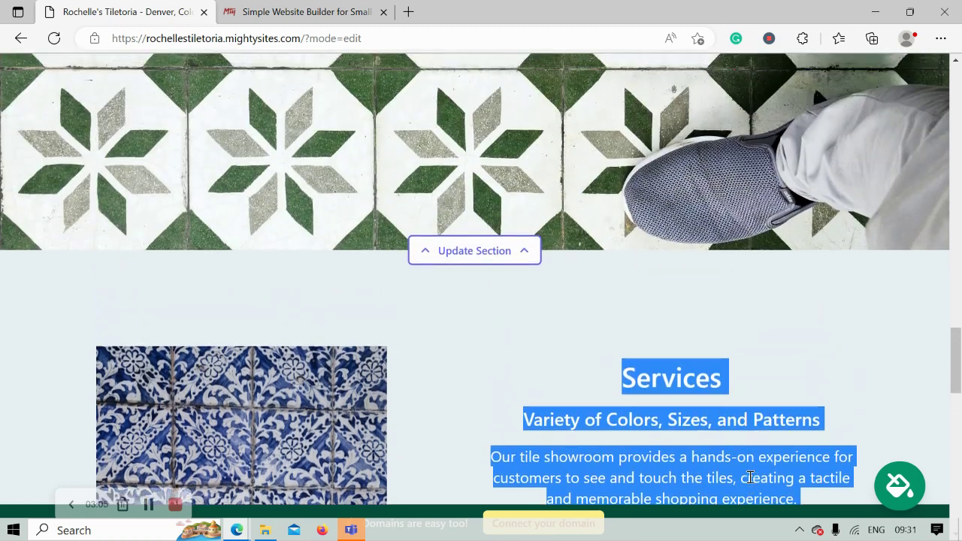
scroll(753, 483, up, 5)
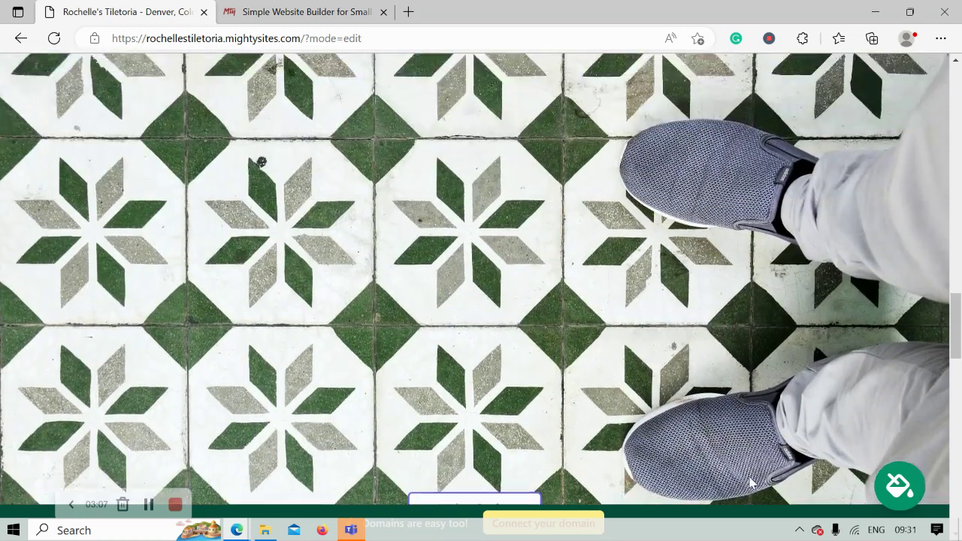
scroll(751, 483, up, 5)
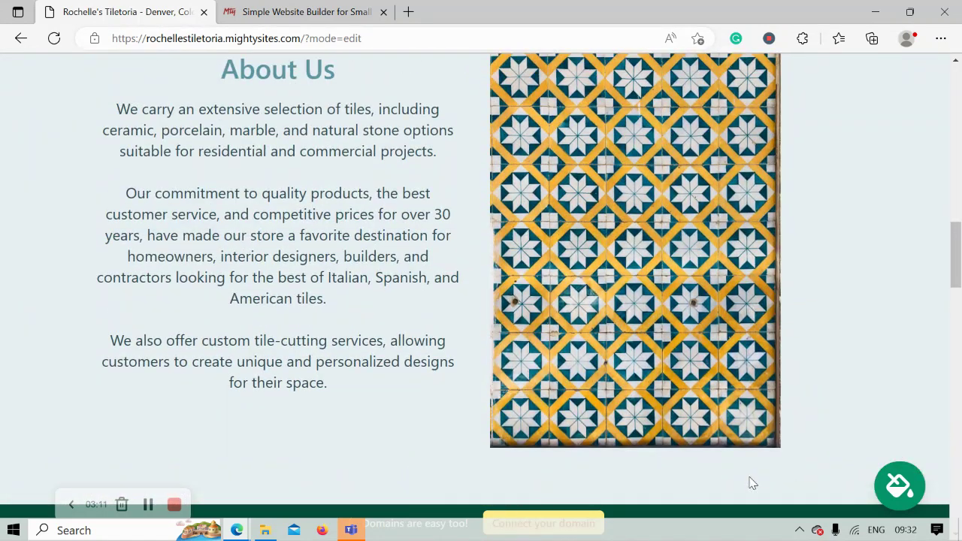
scroll(753, 483, up, 8)
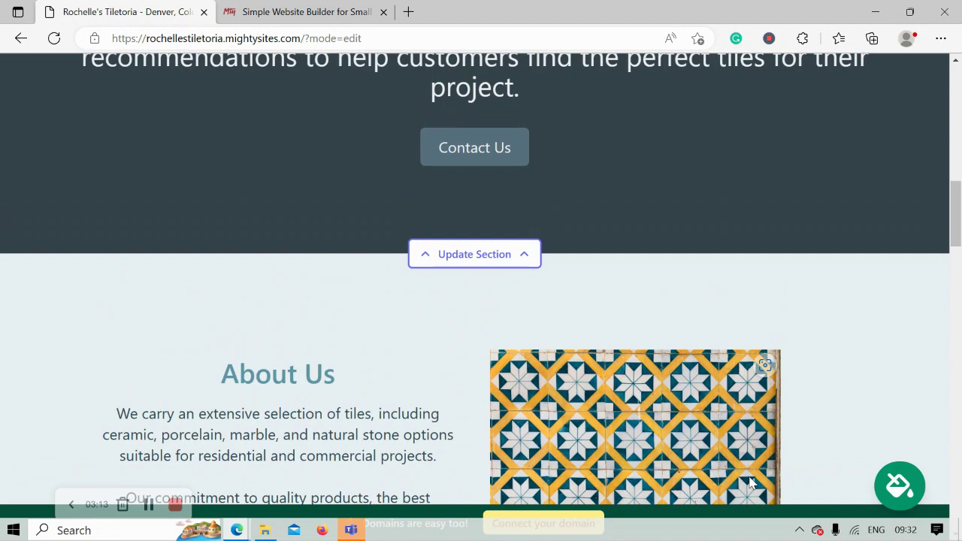
scroll(752, 483, up, 11)
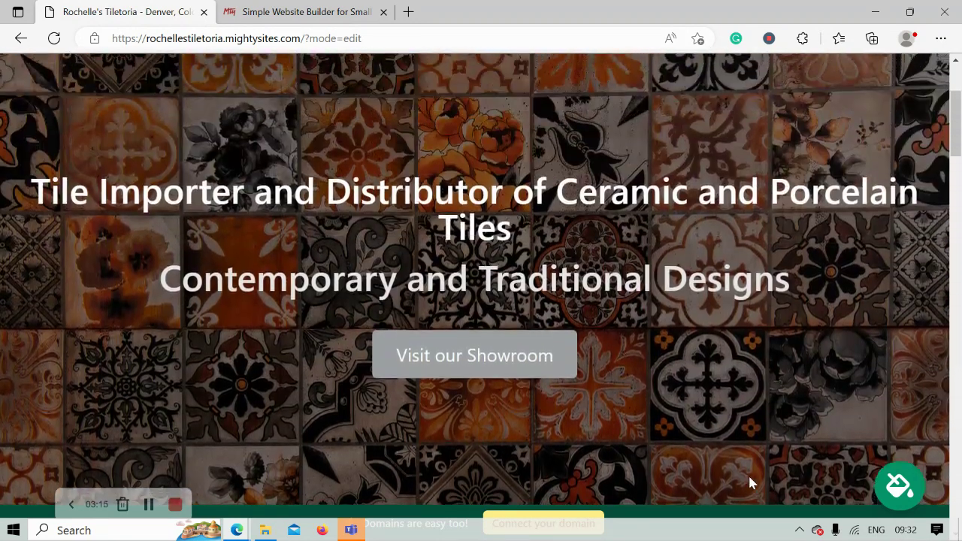
scroll(750, 482, down, 1)
scroll(774, 455, up, 1)
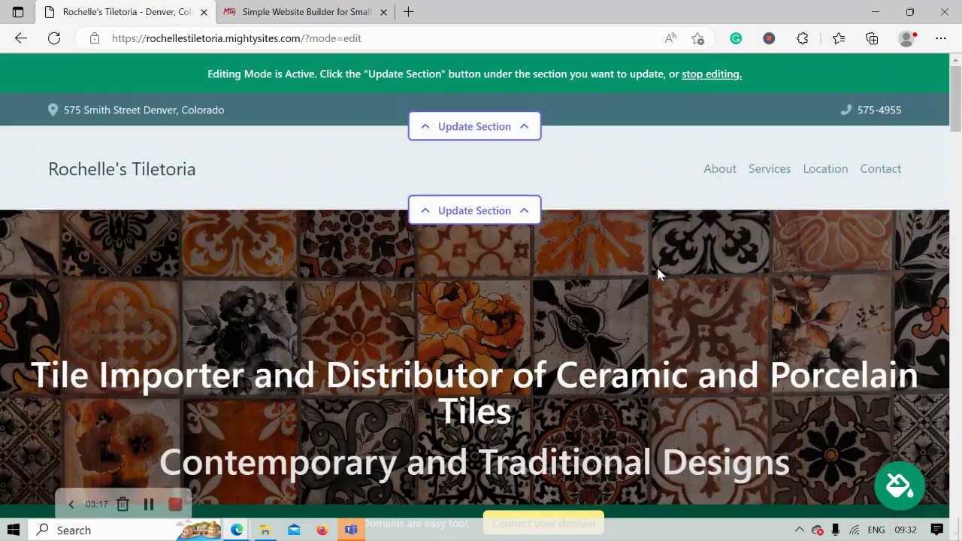
Step: Turn on 'Show email on site' in the location details and save the location
click(481, 130)
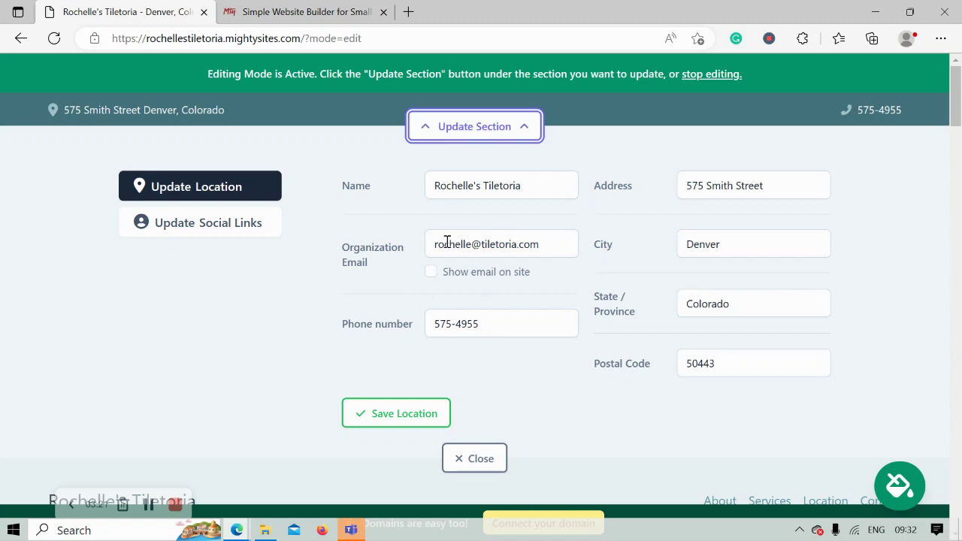
click(430, 271)
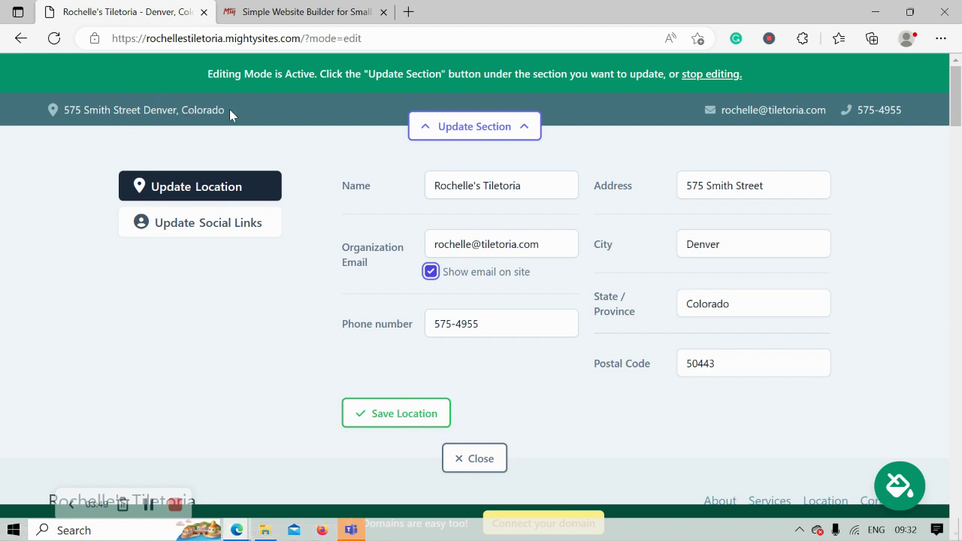
click(400, 413)
Step: Add Instagram 'mightysites' and Twitter 'mightysitesusa' social links, save them and close the editor
click(200, 224)
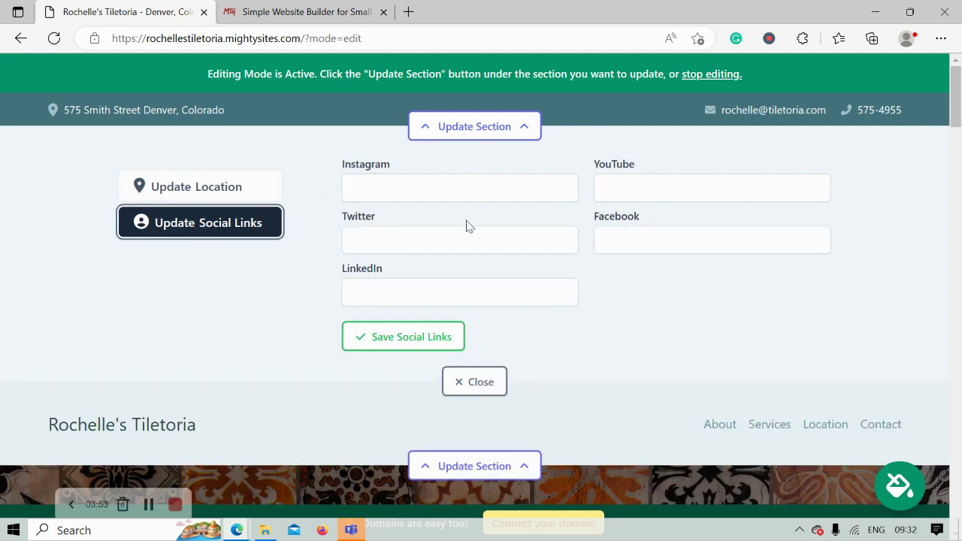
click(489, 192)
text(mightysites)
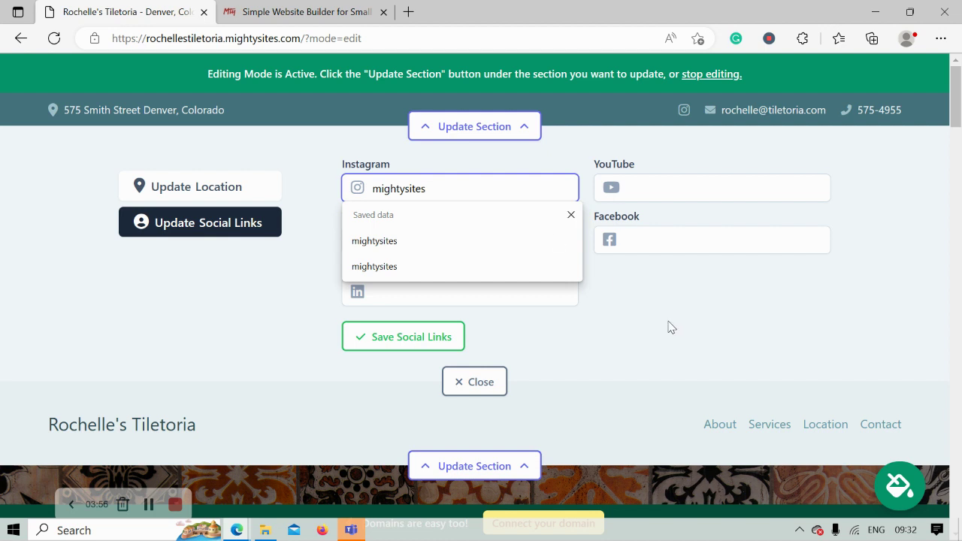
click(443, 229)
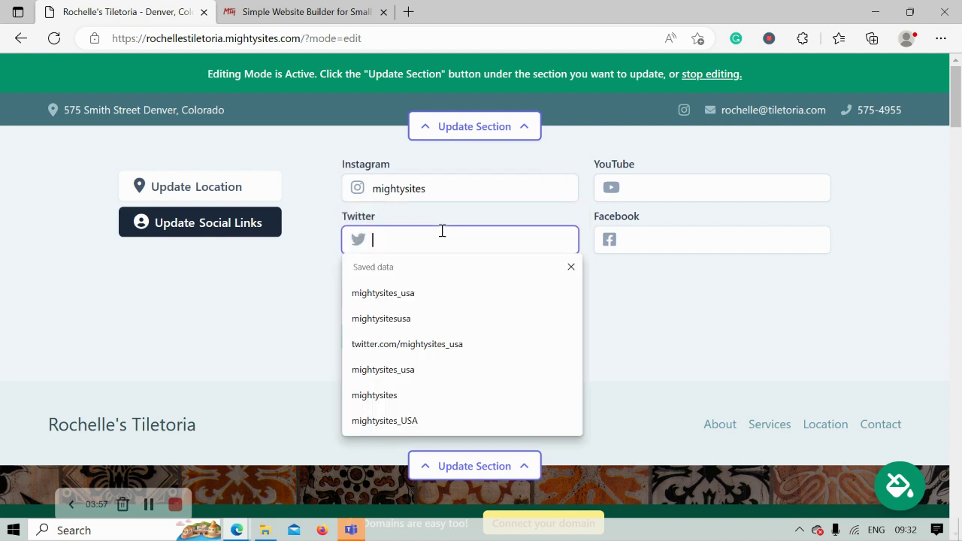
text(mightysitesusa)
key(Return)
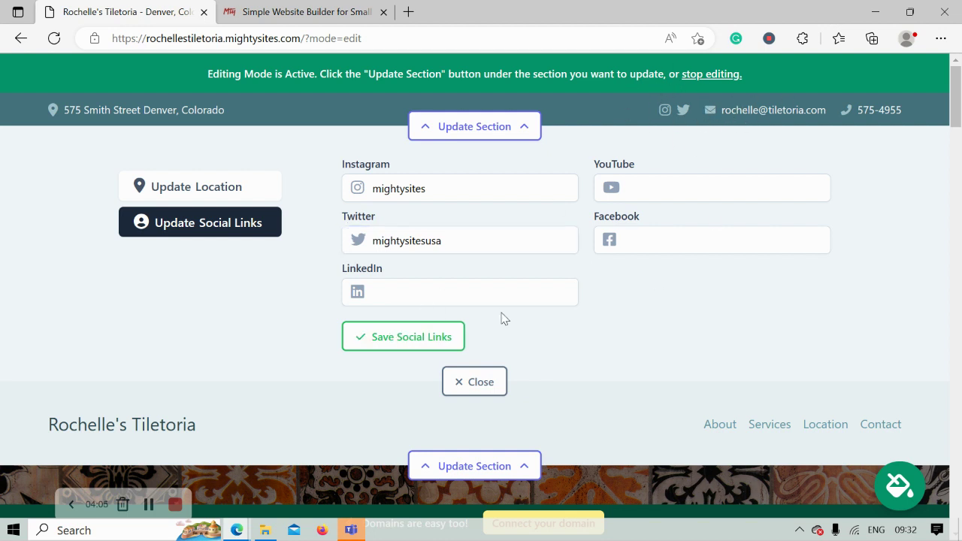
click(408, 344)
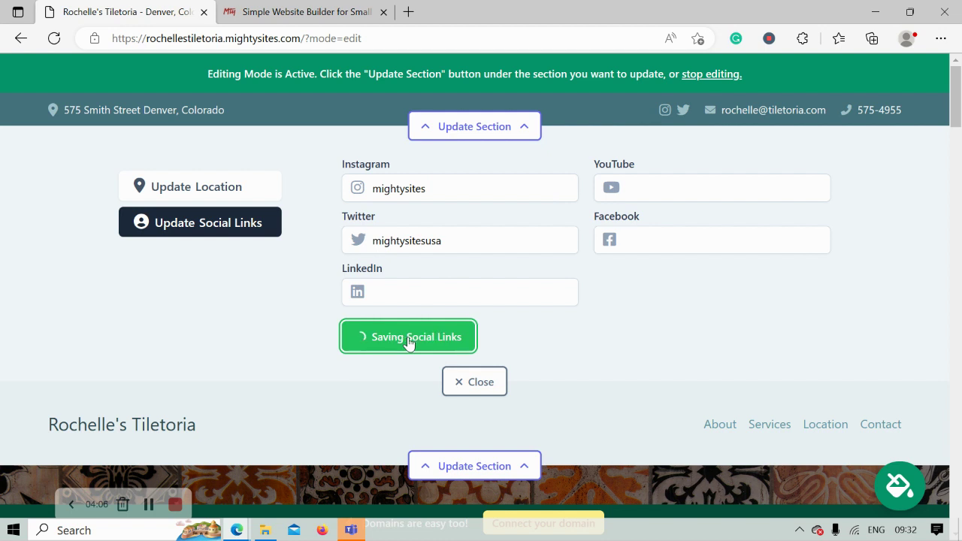
click(478, 388)
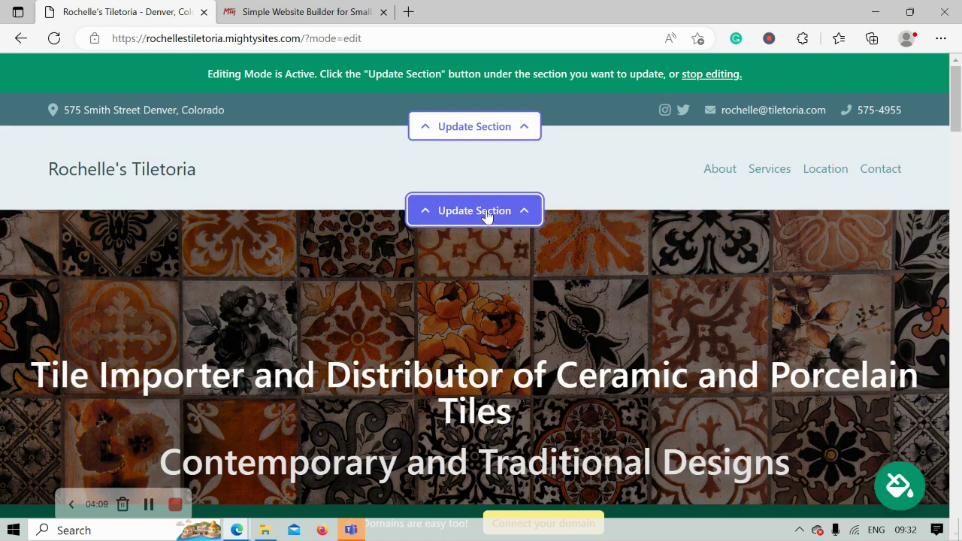
Step: Upload the Mighty Sites logo image from Pictures as the header logo and save it
click(488, 217)
click(216, 316)
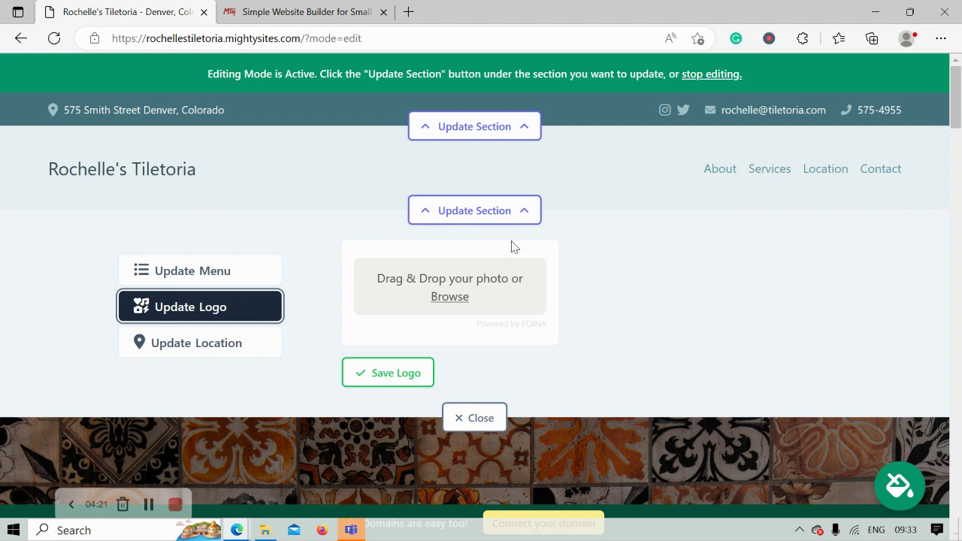
click(457, 302)
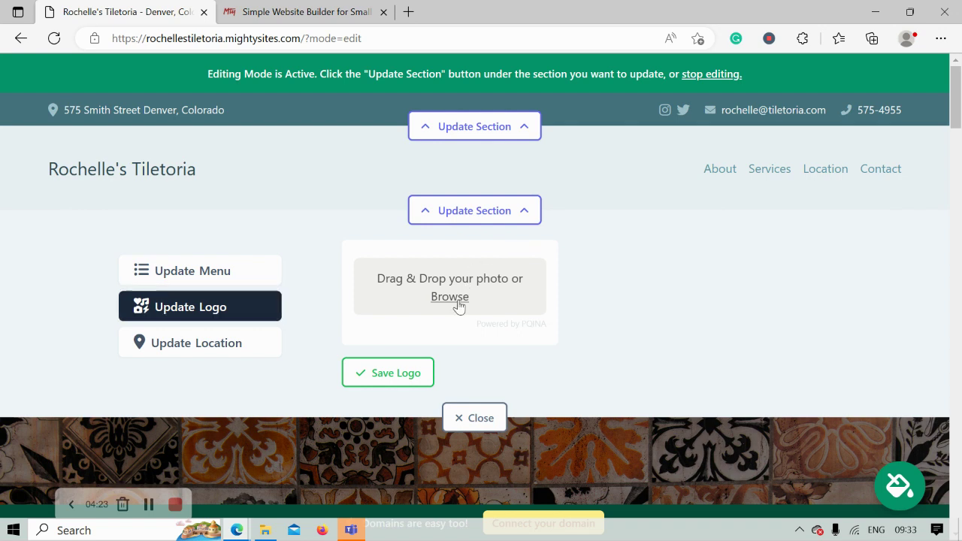
click(81, 177)
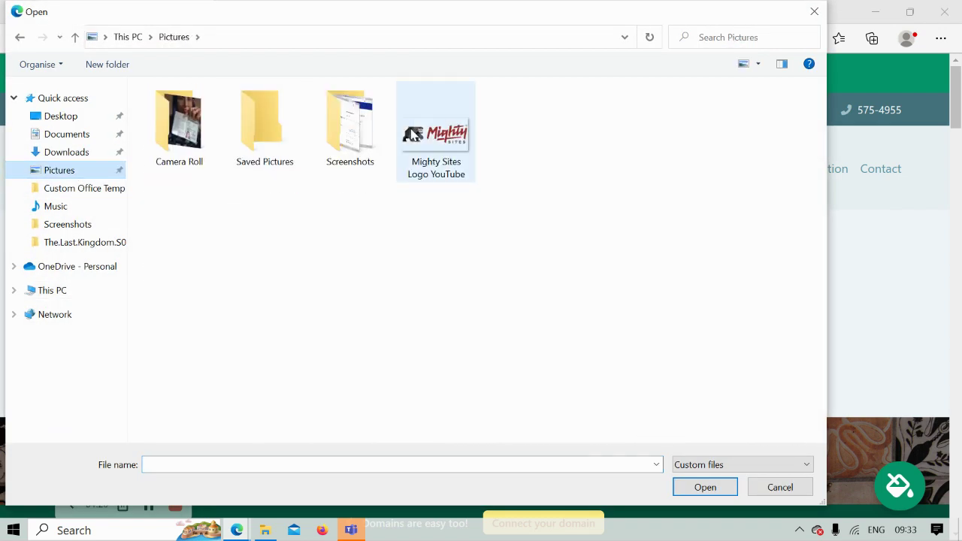
double_click(411, 134)
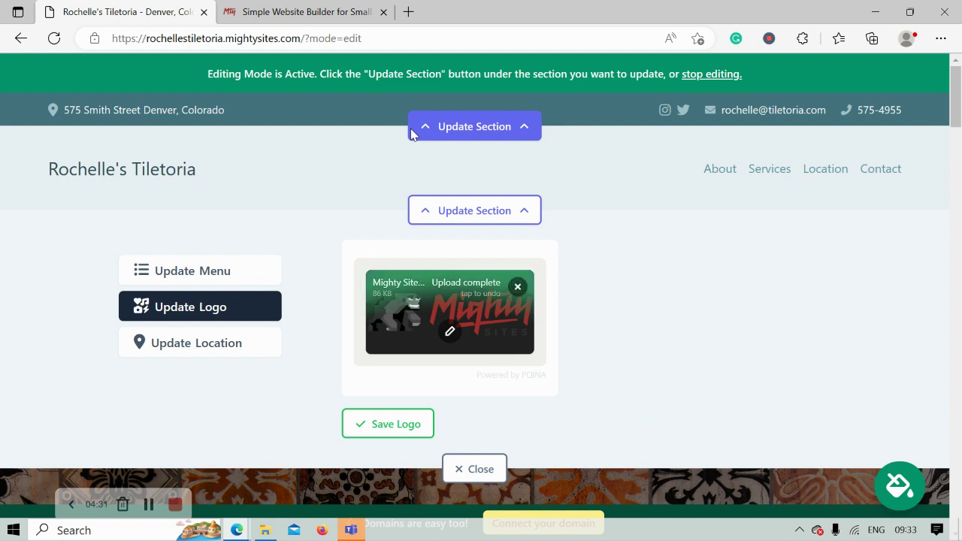
click(396, 428)
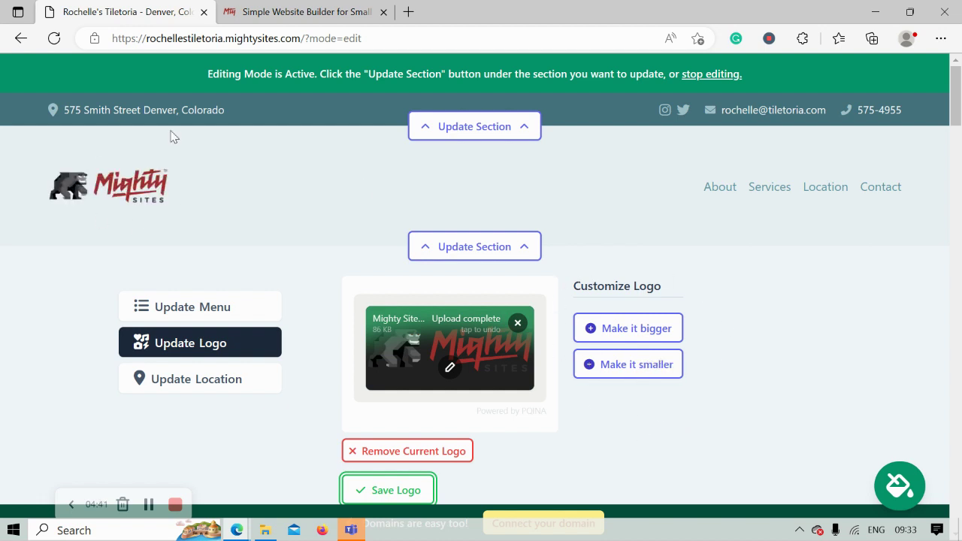
scroll(169, 214, down, 1)
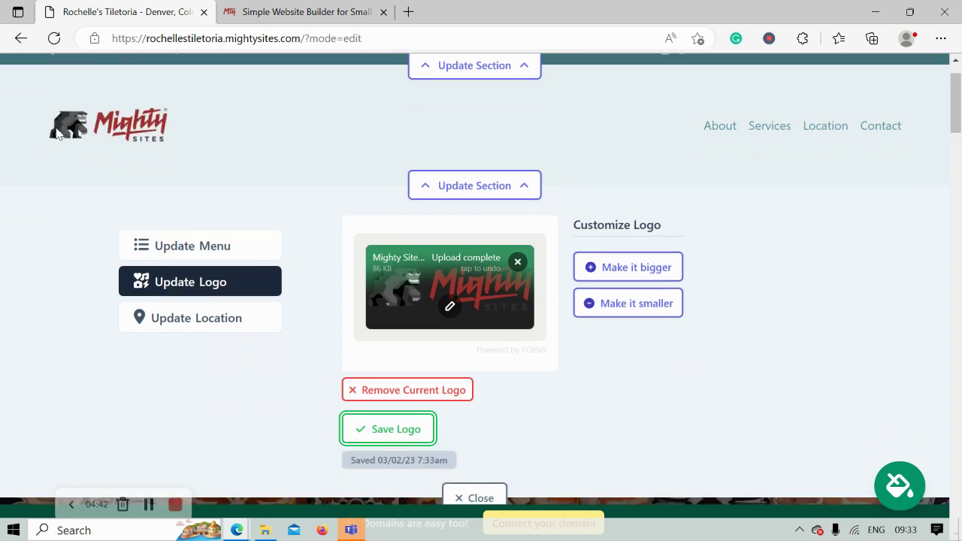
click(376, 429)
click(473, 498)
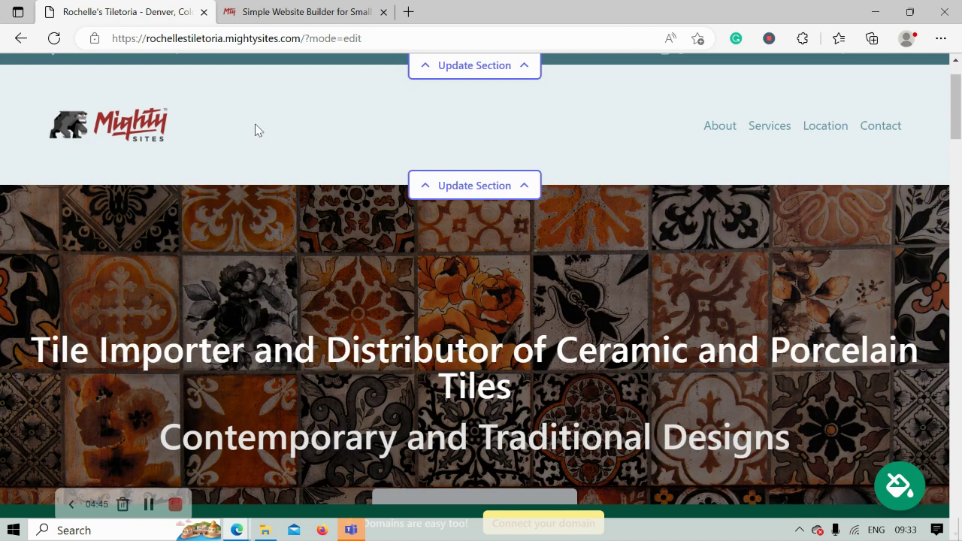
scroll(255, 130, up, 1)
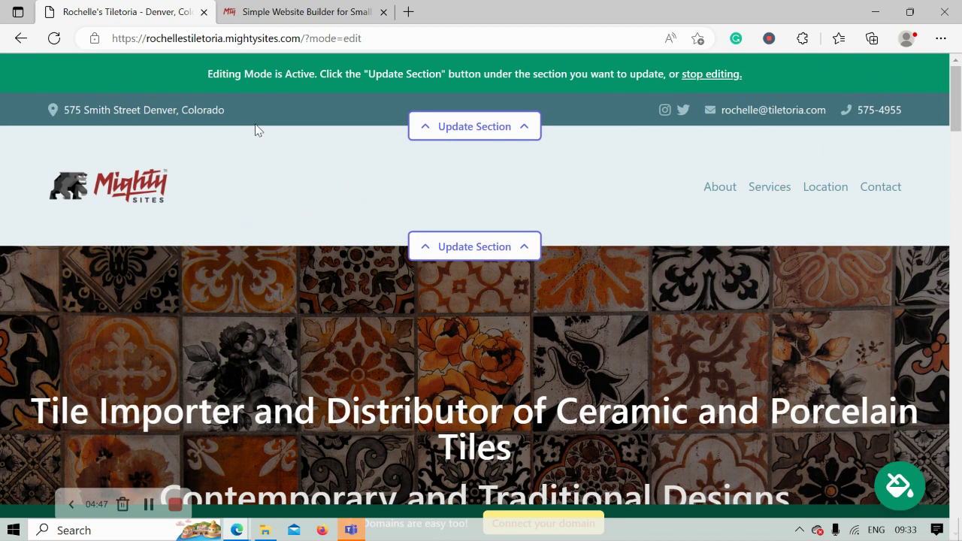
scroll(255, 130, down, 4)
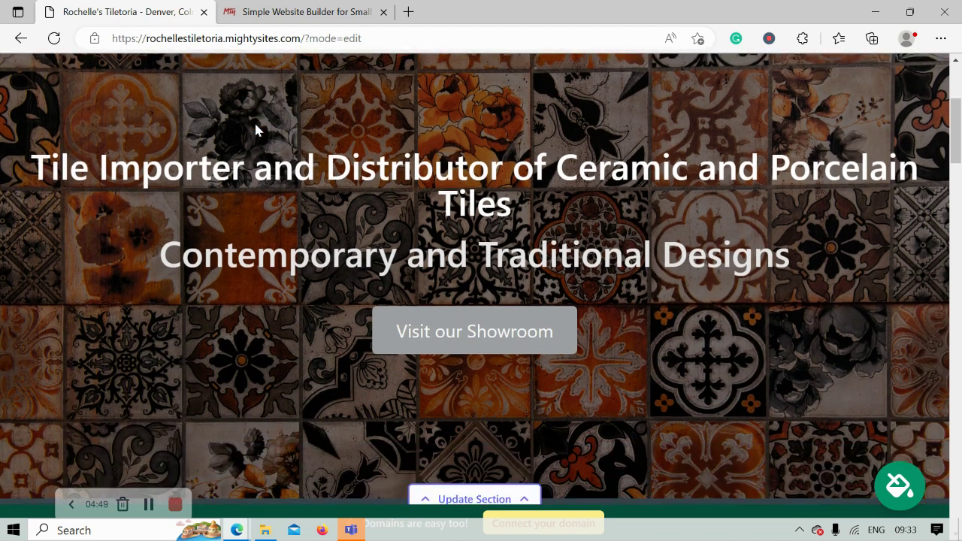
scroll(255, 130, down, 6)
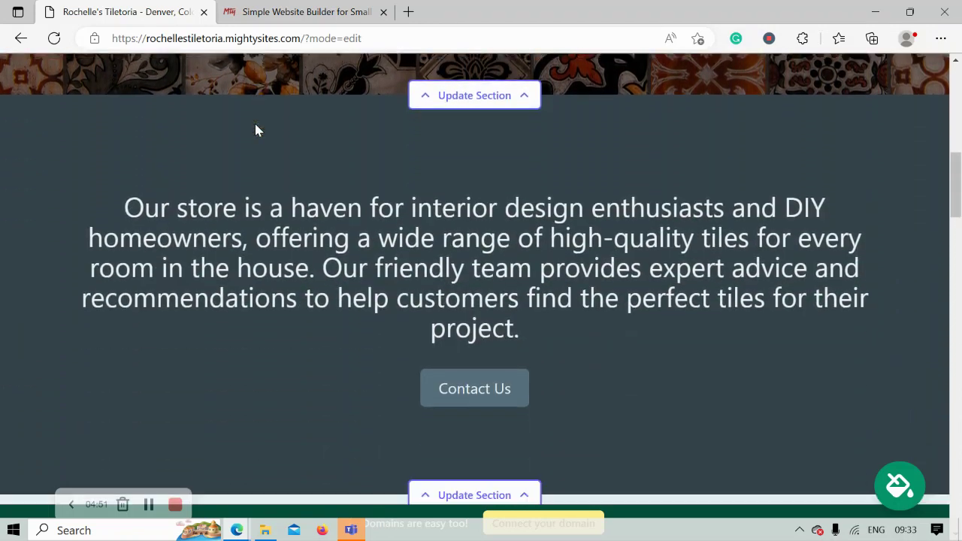
scroll(254, 130, down, 1)
drag(104, 151, 673, 386)
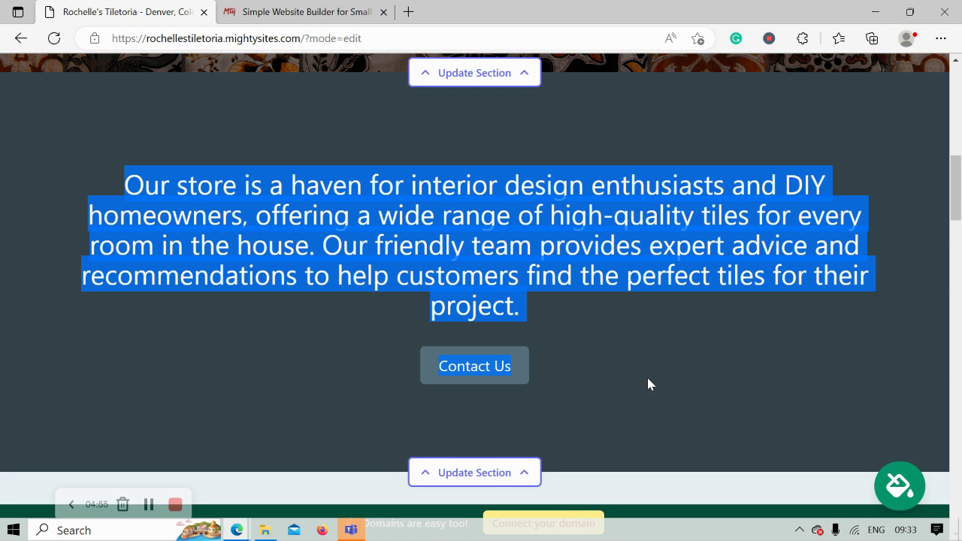
click(648, 380)
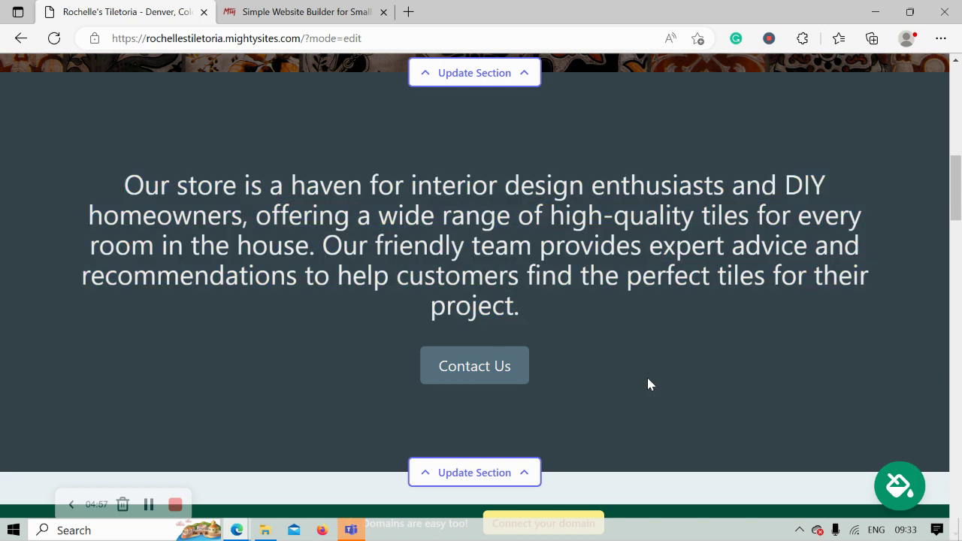
scroll(649, 380, up, 1)
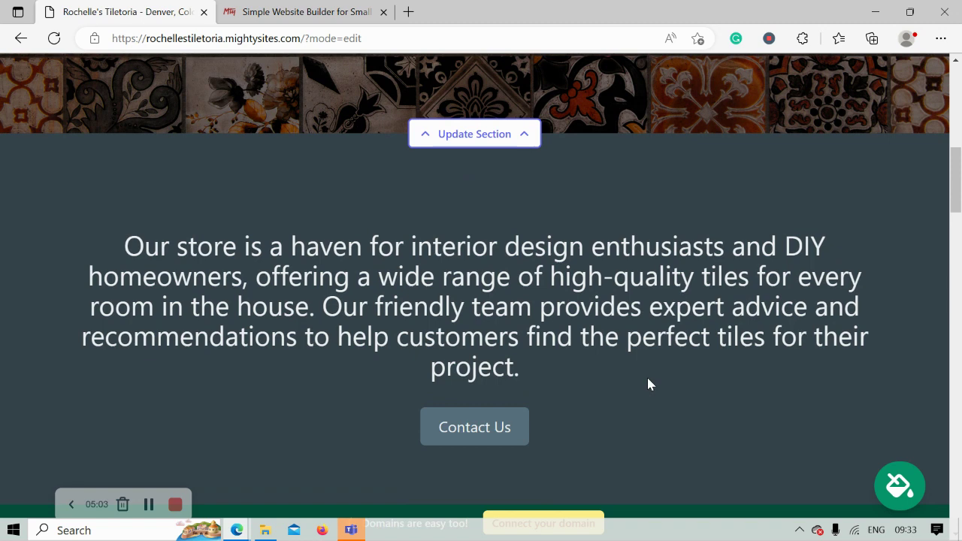
scroll(650, 385, up, 3)
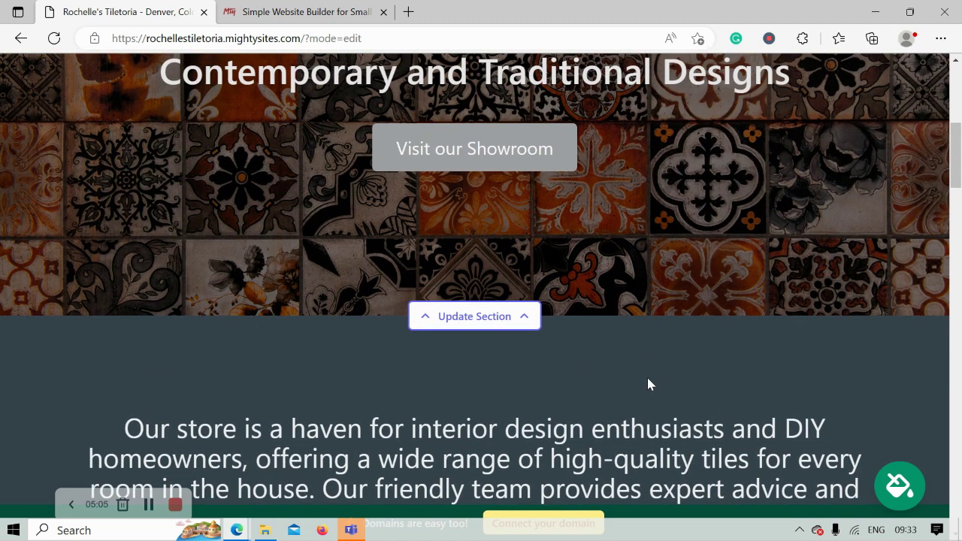
scroll(649, 384, up, 7)
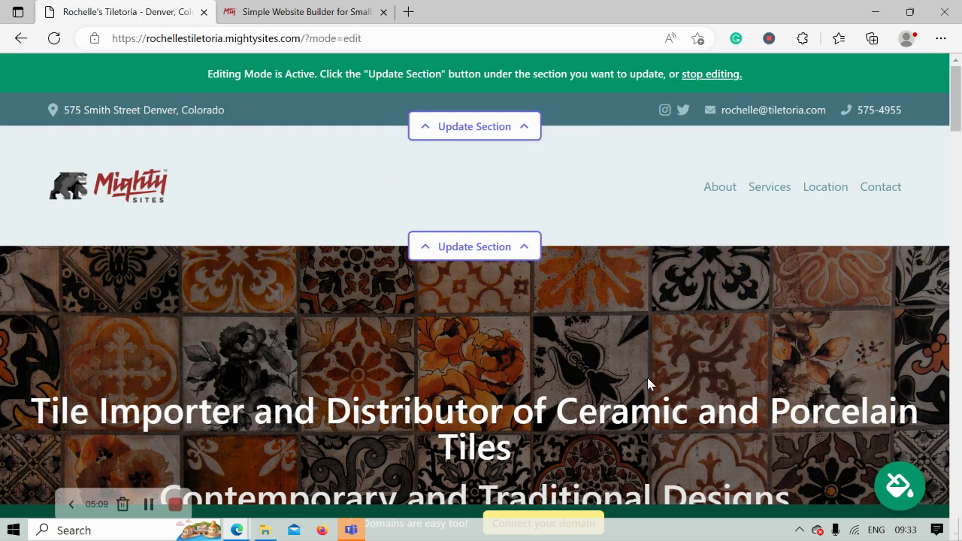
Step: Preview several colour palettes and apply the brown-and-pink theme to the site
click(900, 488)
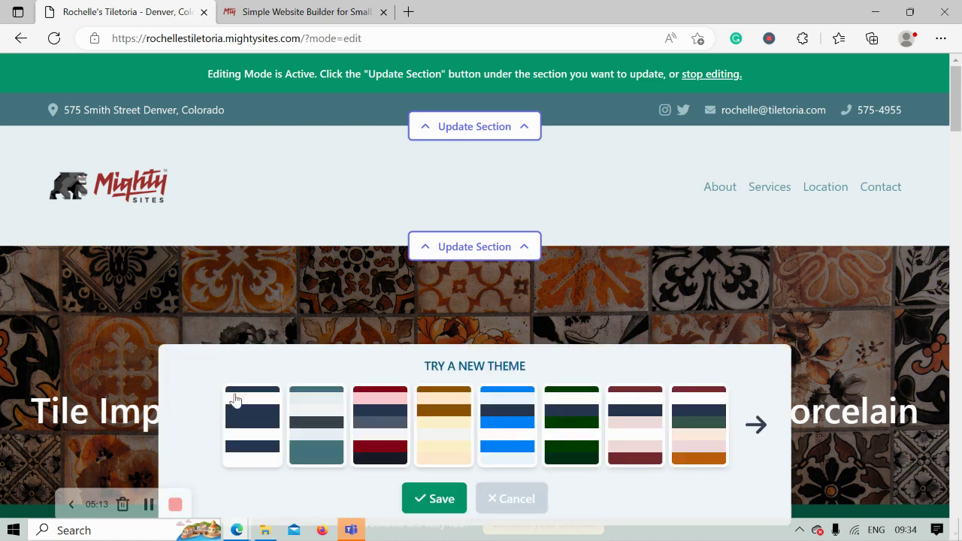
click(268, 425)
click(374, 436)
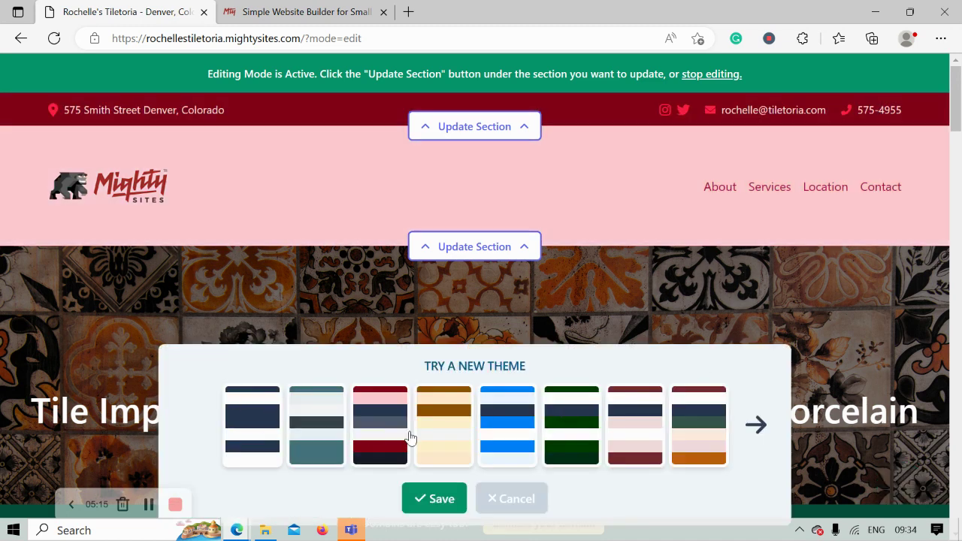
click(755, 425)
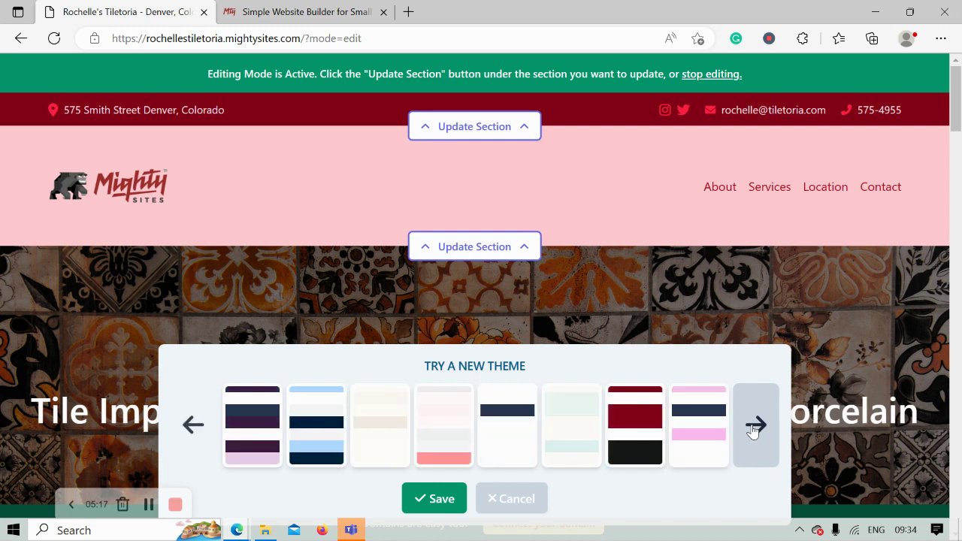
click(755, 426)
click(756, 425)
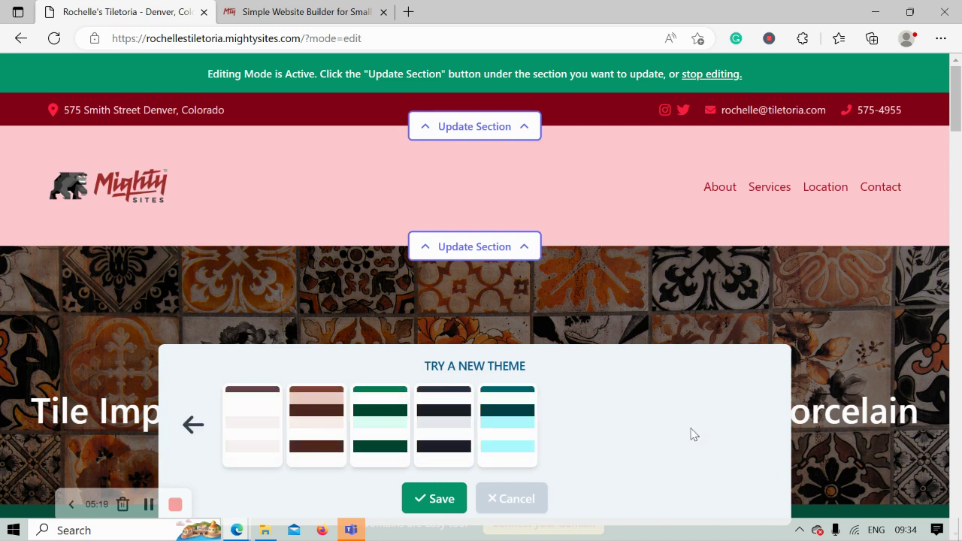
click(366, 430)
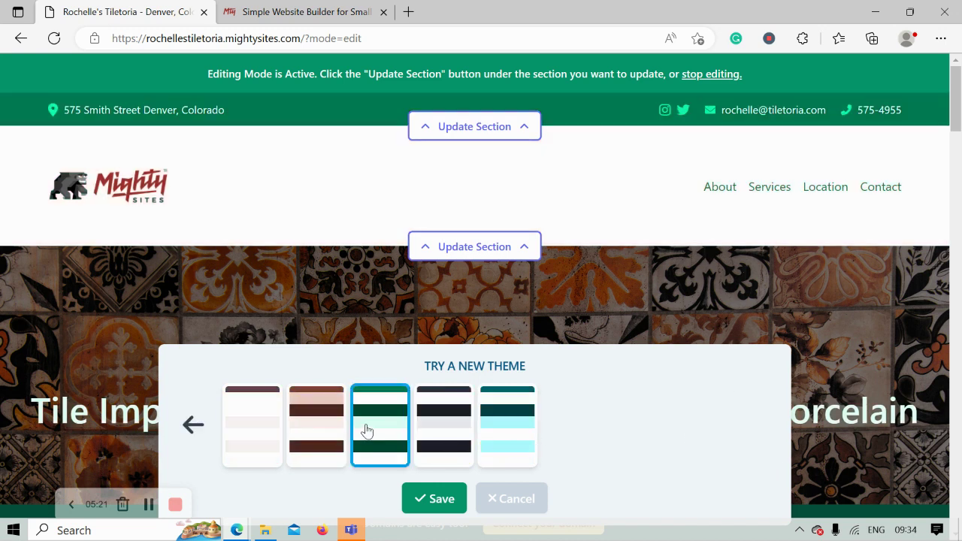
click(305, 427)
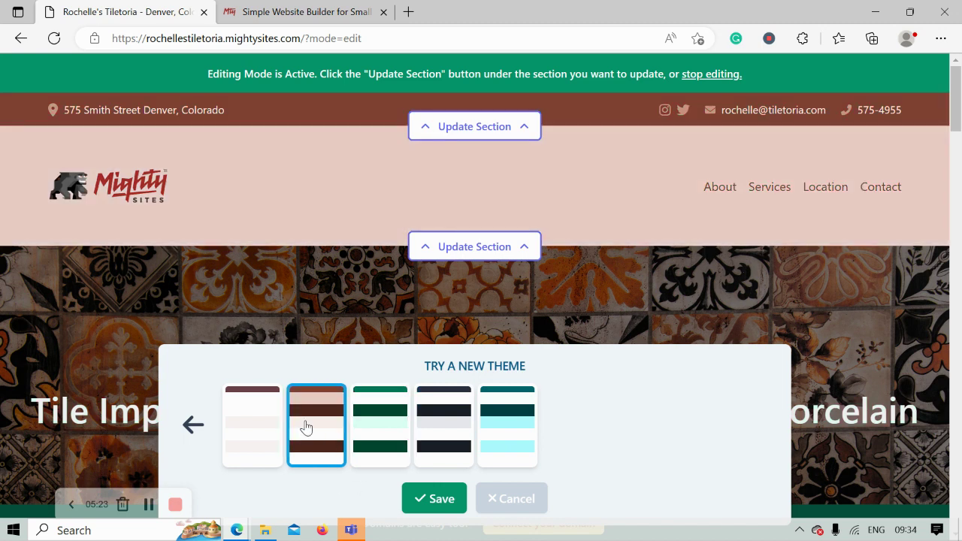
click(427, 497)
Step: Scroll the page editor to the hero banner with its Visit our Showroom button
scroll(427, 496, down, 8)
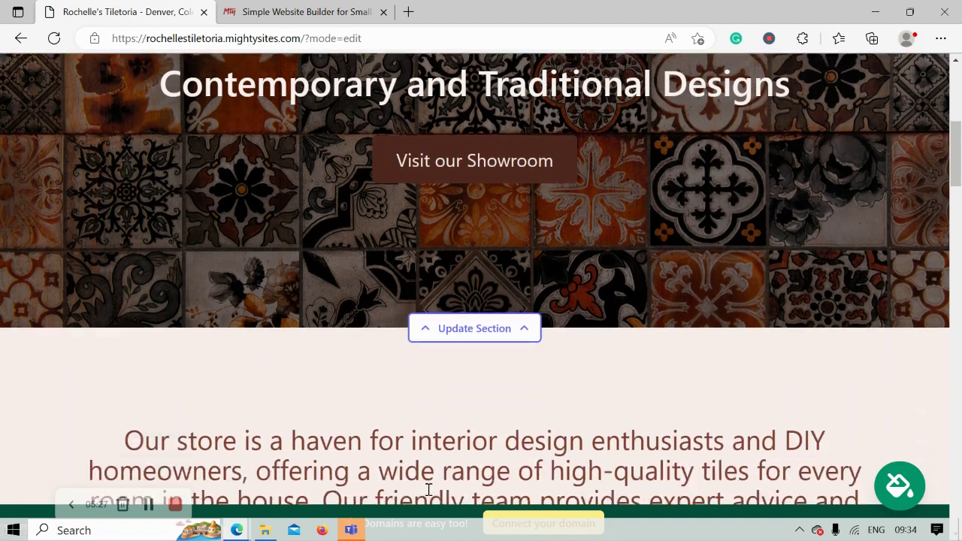
scroll(427, 496, down, 2)
scroll(429, 495, up, 2)
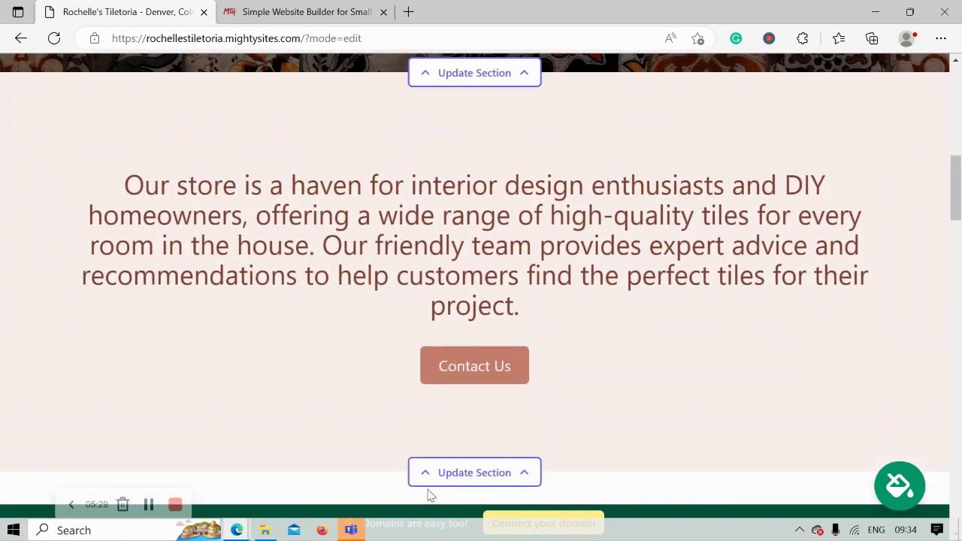
scroll(428, 495, up, 4)
scroll(428, 494, down, 2)
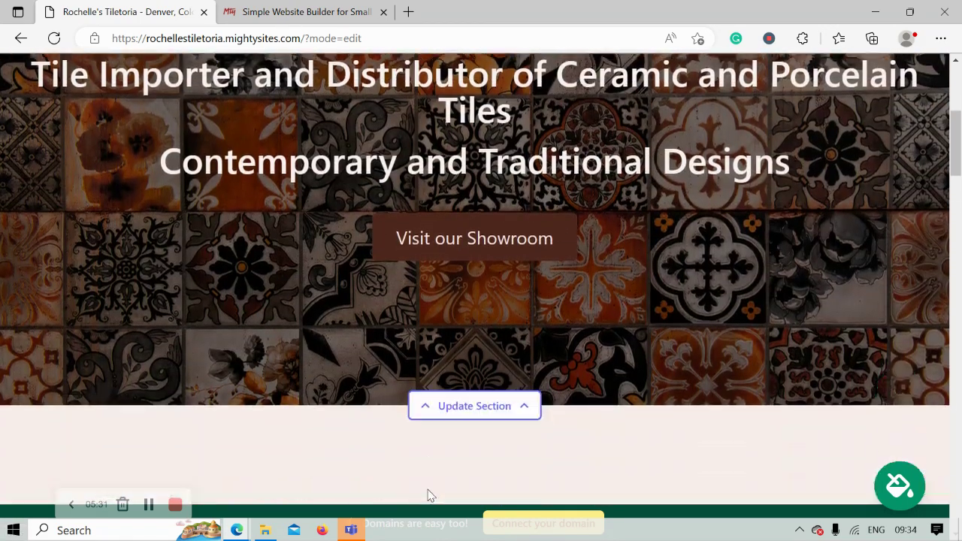
Step: Open the hero section's image settings and browse the built-in stock photo library
click(495, 382)
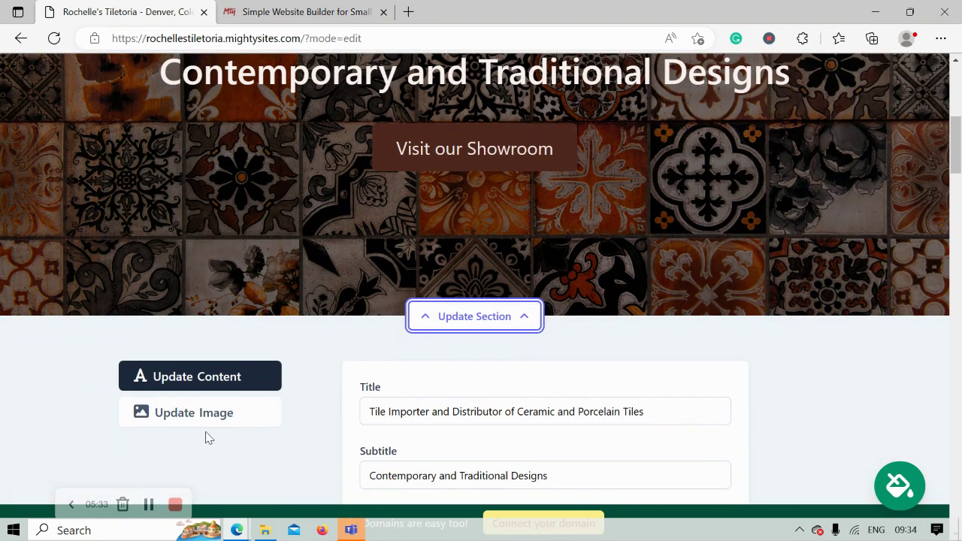
click(235, 419)
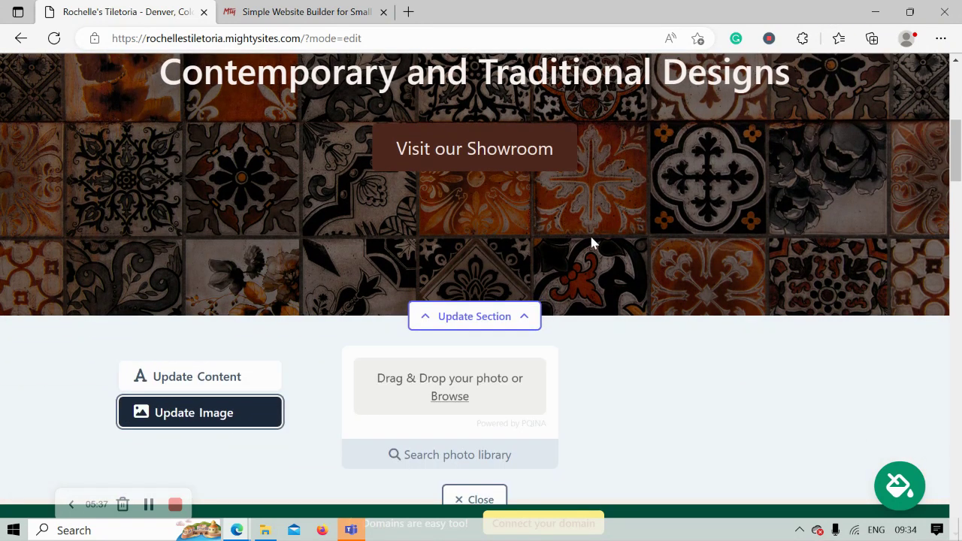
scroll(591, 242, down, 1)
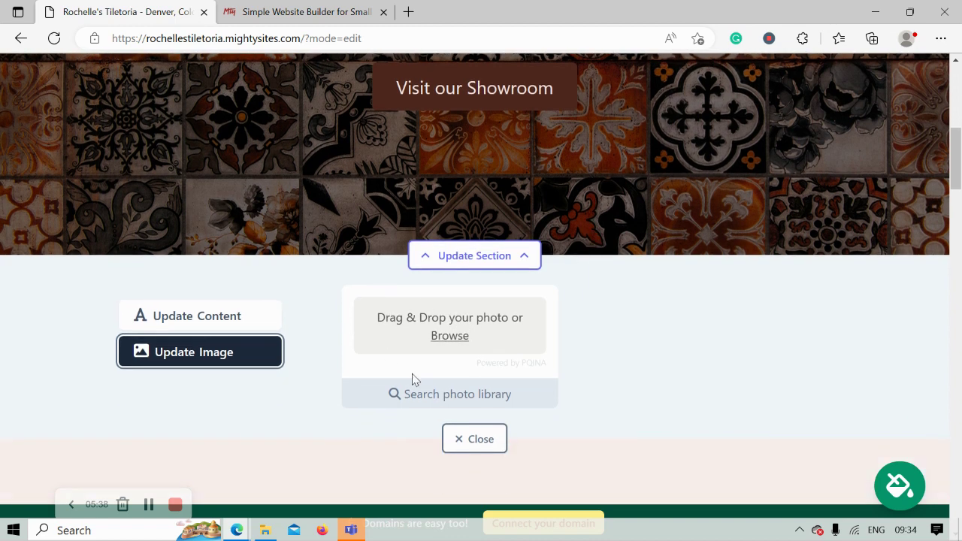
click(459, 395)
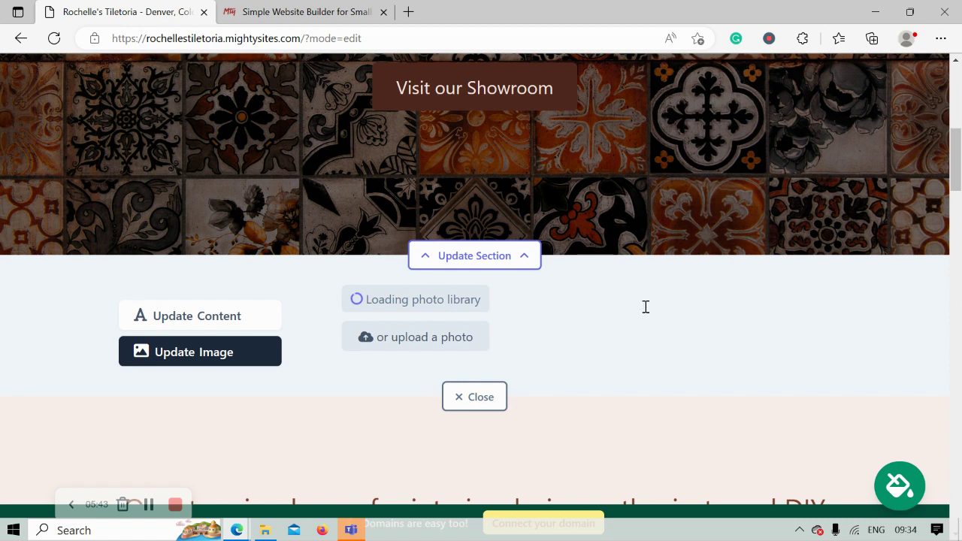
scroll(909, 366, down, 1)
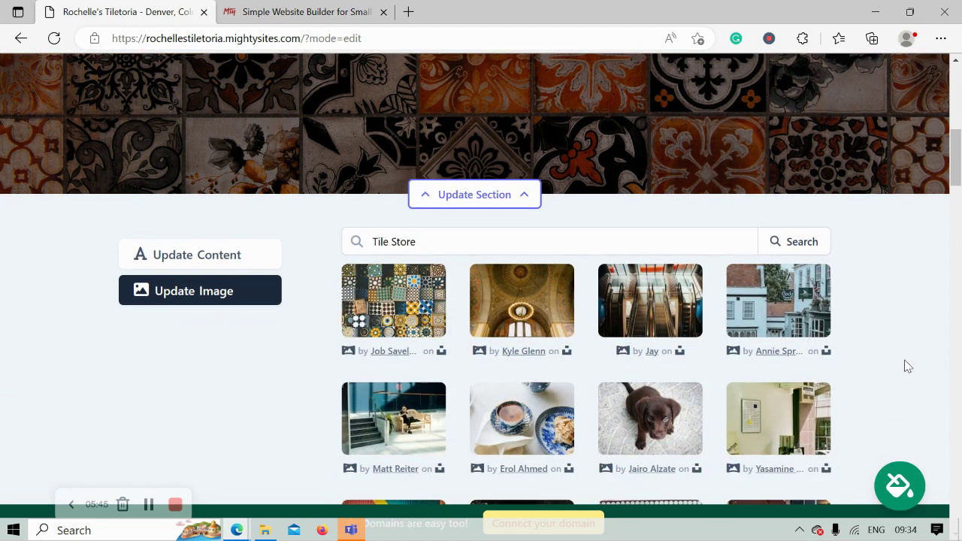
scroll(909, 366, down, 2)
scroll(908, 366, up, 1)
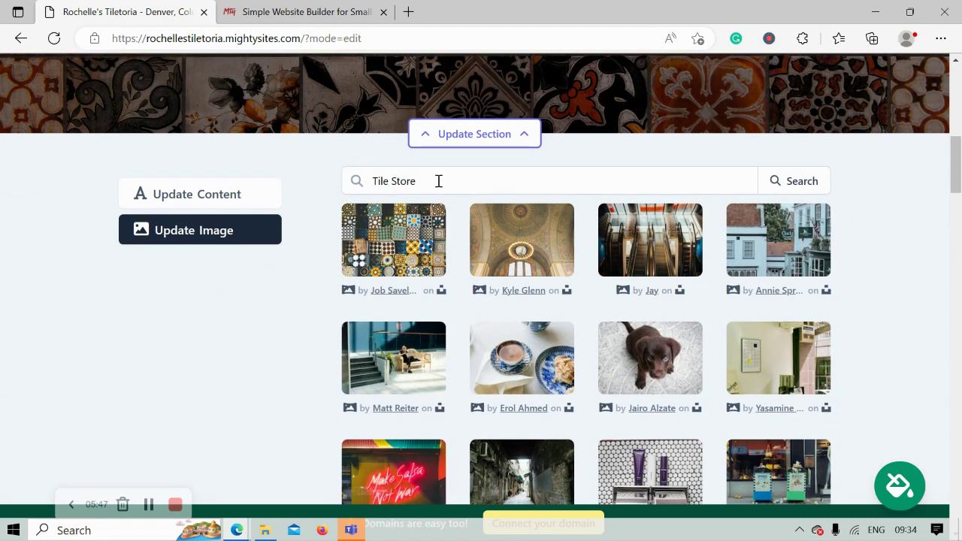
Step: Remove 'Store' from the photo search so it searches for 'Tiles'
drag(388, 183, 569, 140)
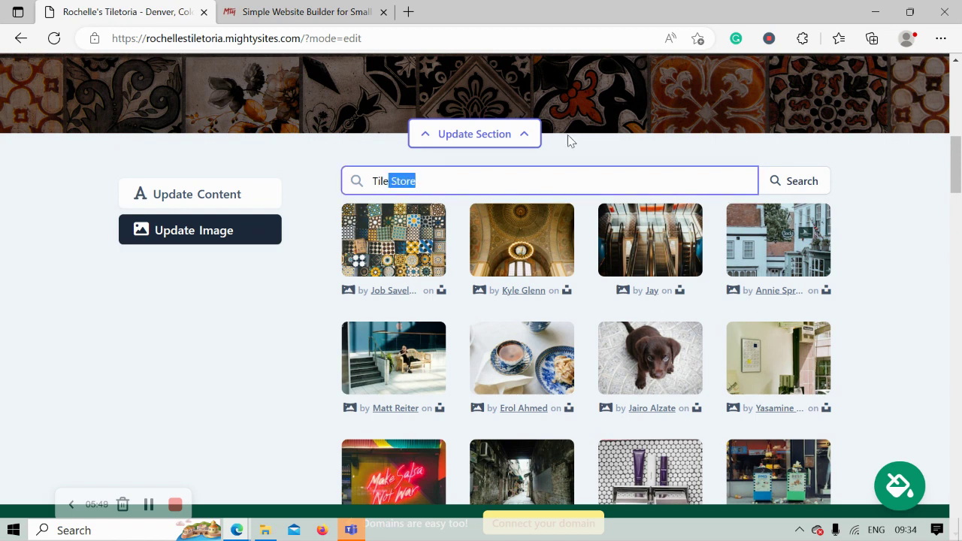
key(BackSpace)
click(799, 183)
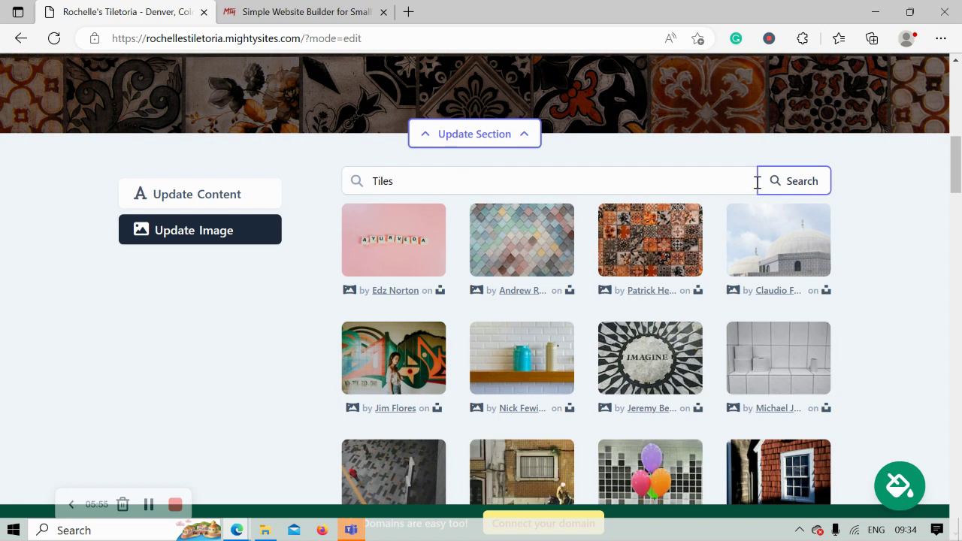
scroll(756, 184, down, 2)
scroll(756, 182, up, 1)
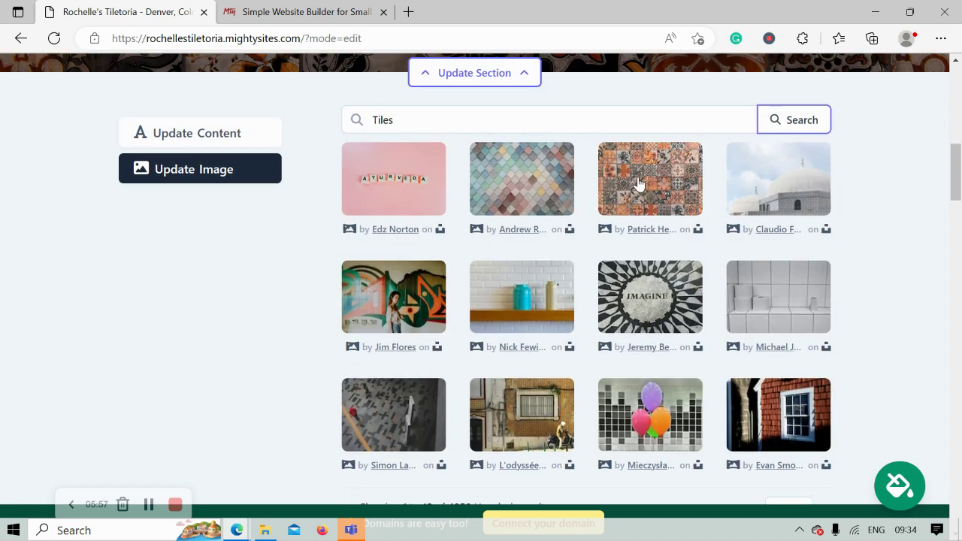
scroll(638, 181, up, 1)
Step: Choose the pastel scalloped-tile photo and save it as the banner background
click(588, 303)
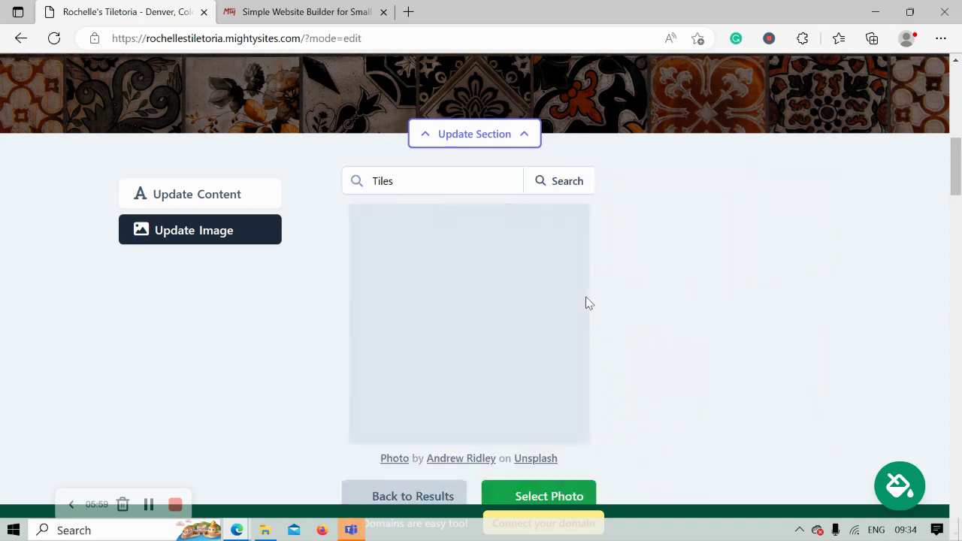
key(Return)
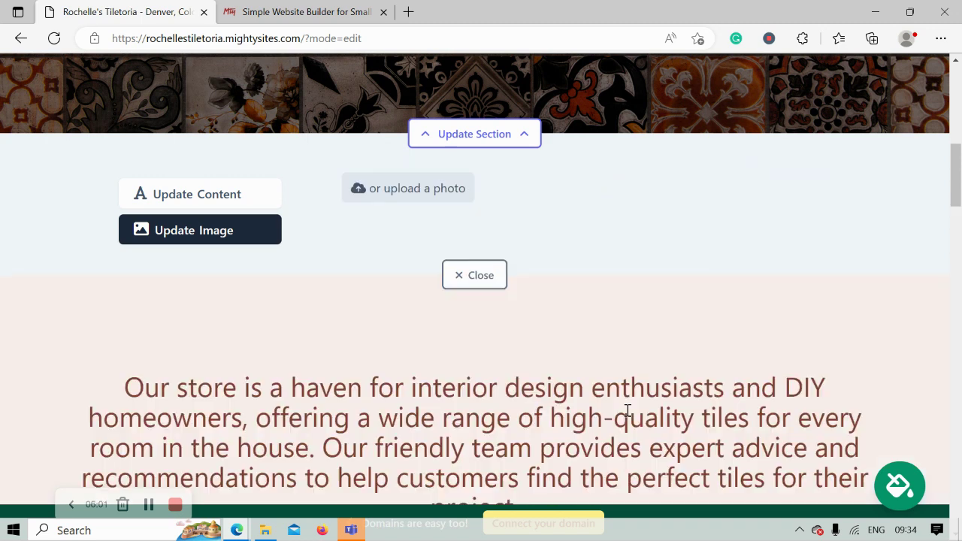
click(526, 470)
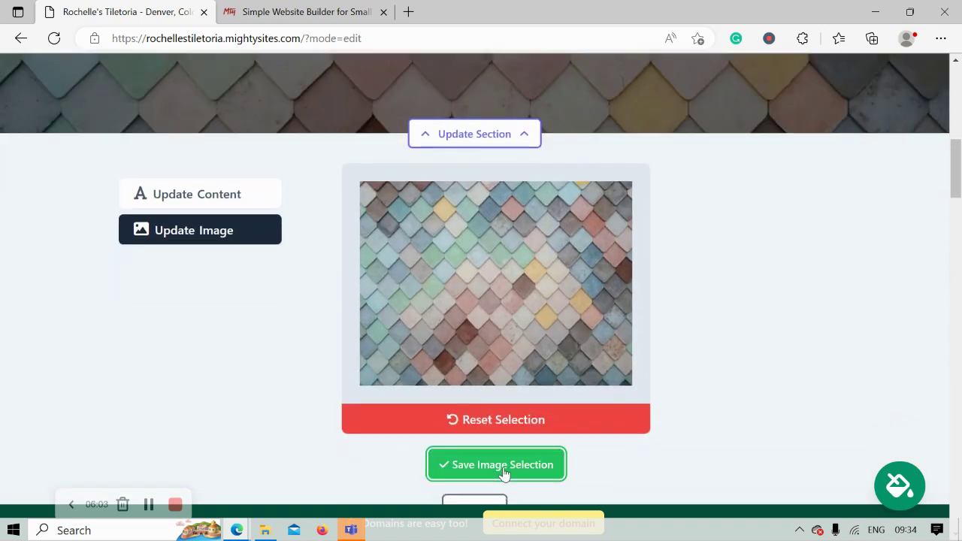
scroll(505, 475, up, 5)
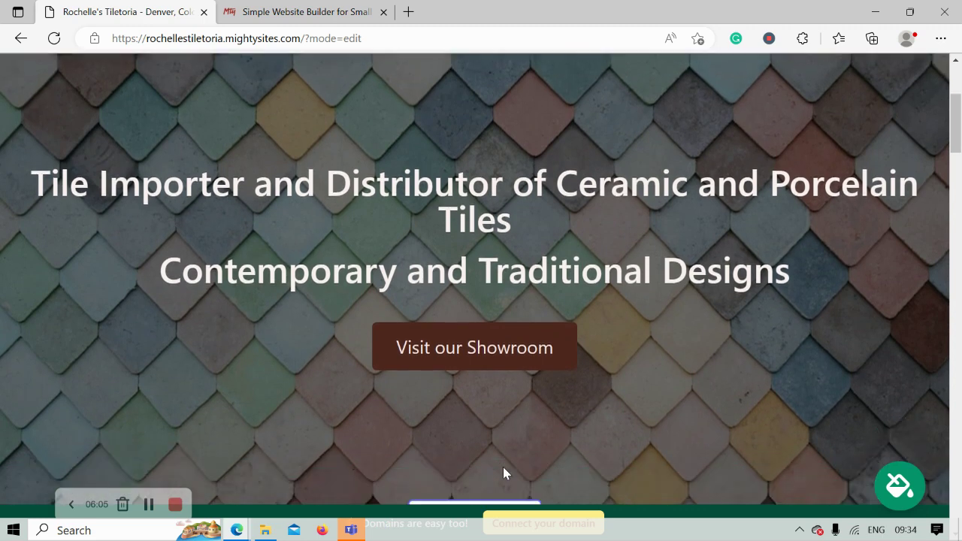
scroll(504, 470, down, 4)
Step: Show the hero's Update Content form with its Subtitle, Button Text and Button Link fields
click(183, 259)
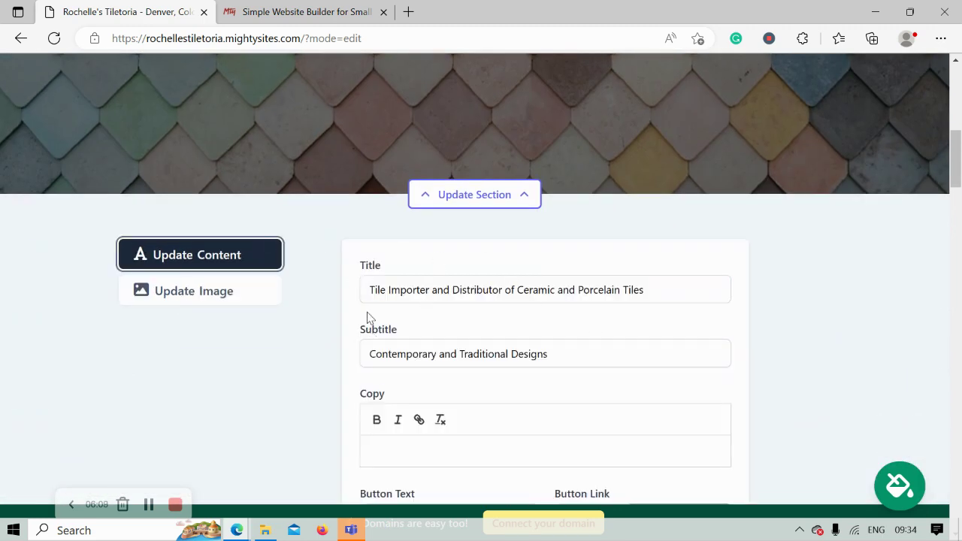
click(503, 331)
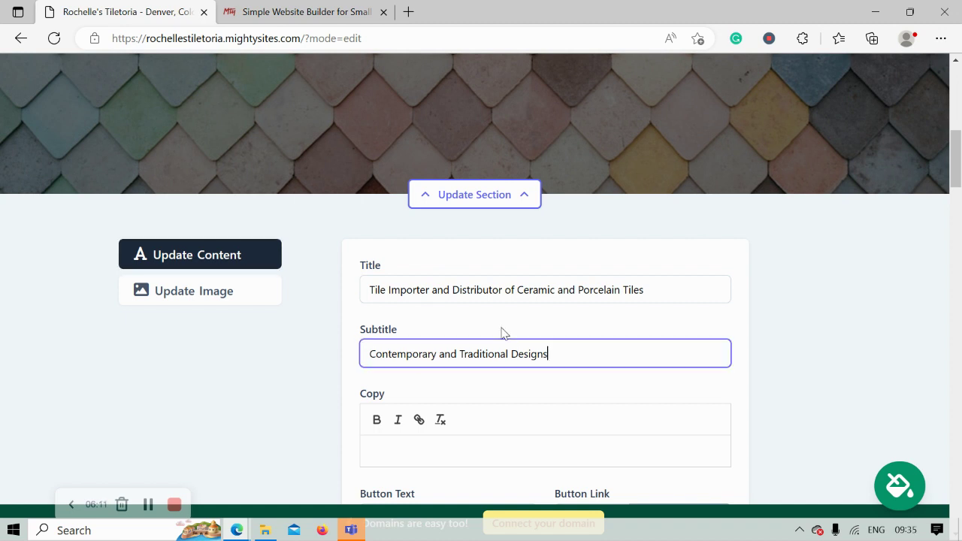
scroll(320, 248, up, 3)
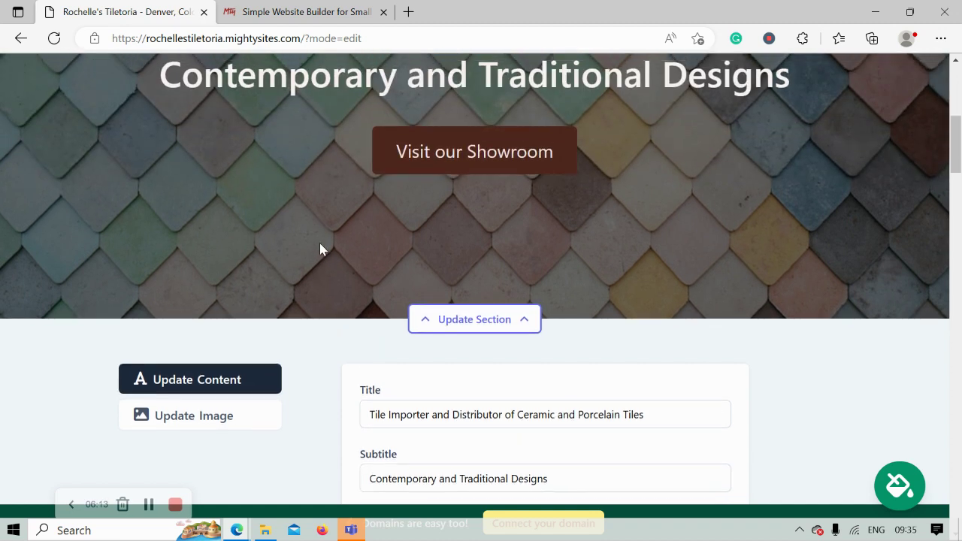
scroll(581, 265, down, 4)
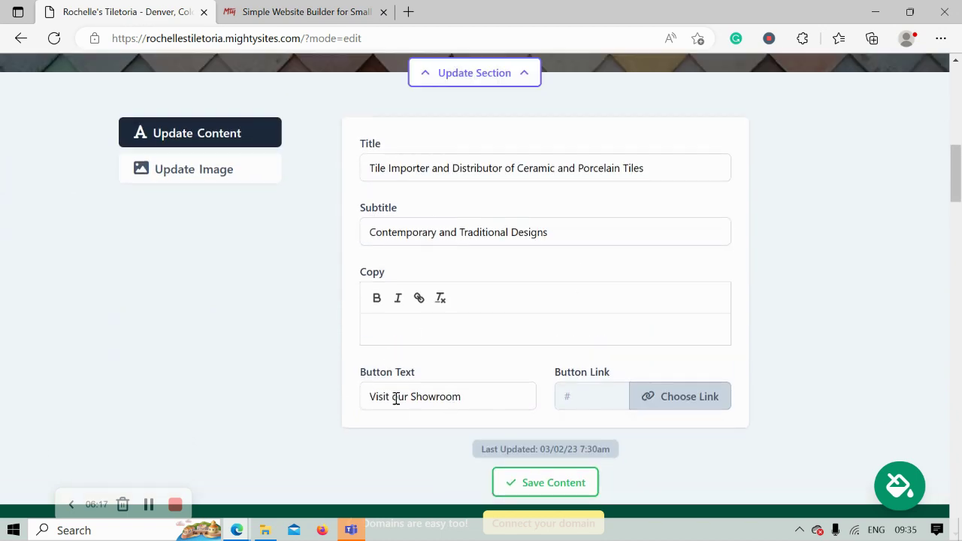
Step: Link the Visit our Showroom button to store directions, then save and close the hero section
click(693, 401)
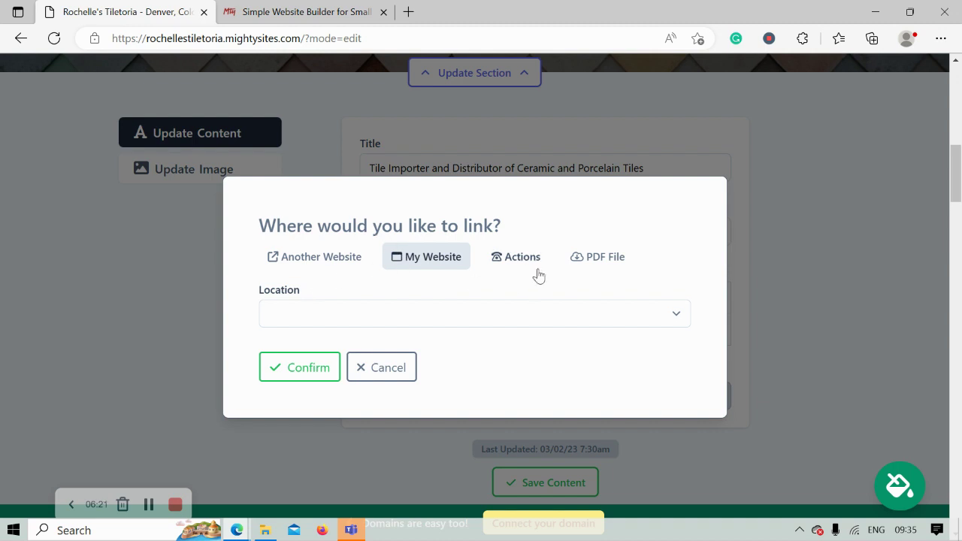
click(517, 259)
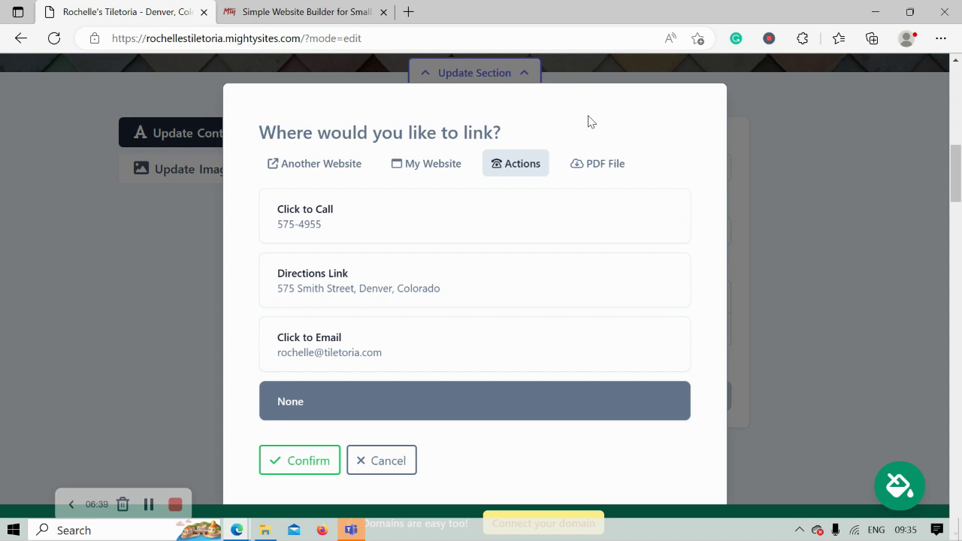
click(391, 285)
click(321, 459)
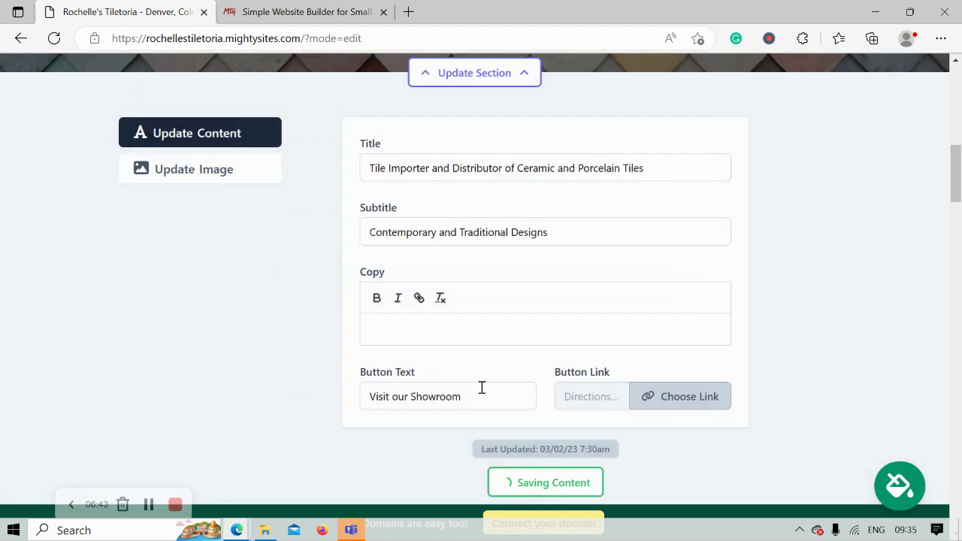
click(550, 492)
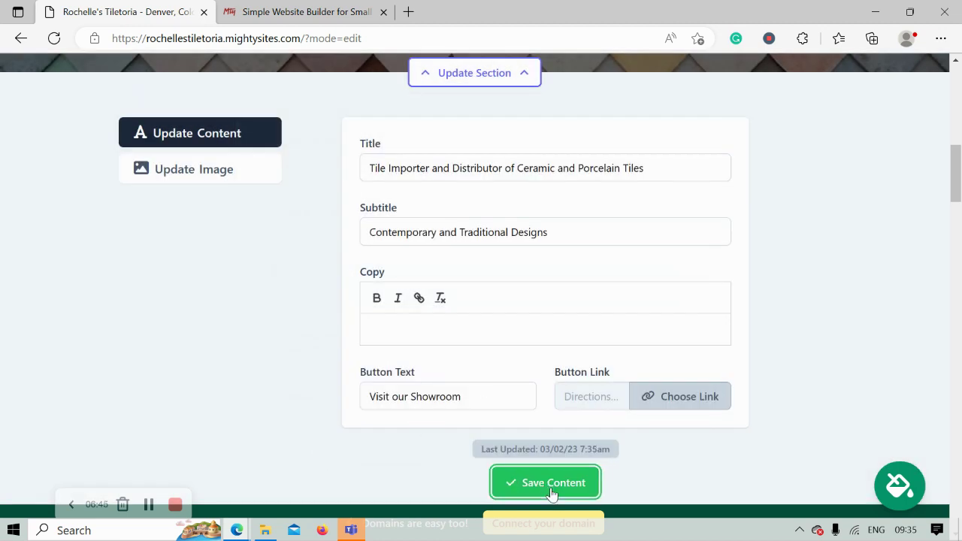
click(488, 482)
scroll(220, 277, up, 1)
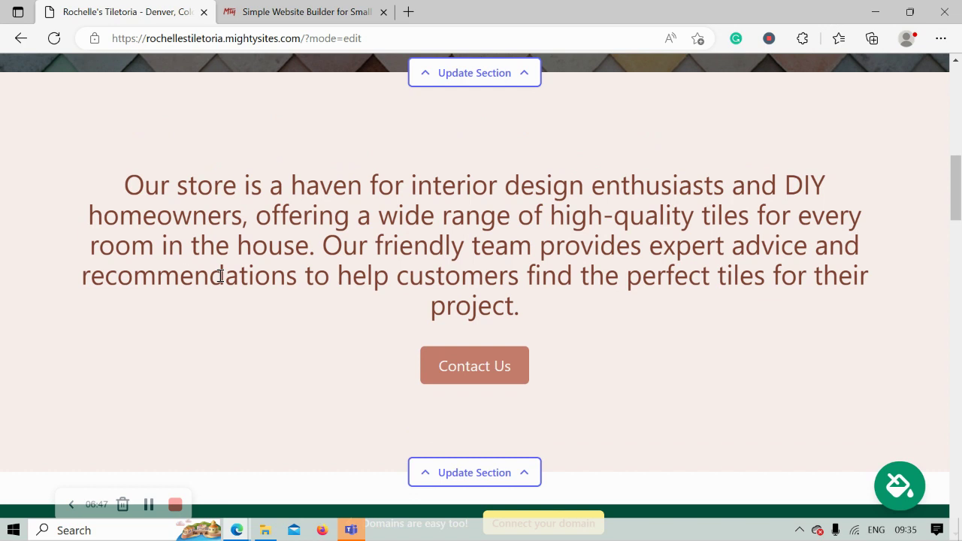
drag(128, 179, 599, 312)
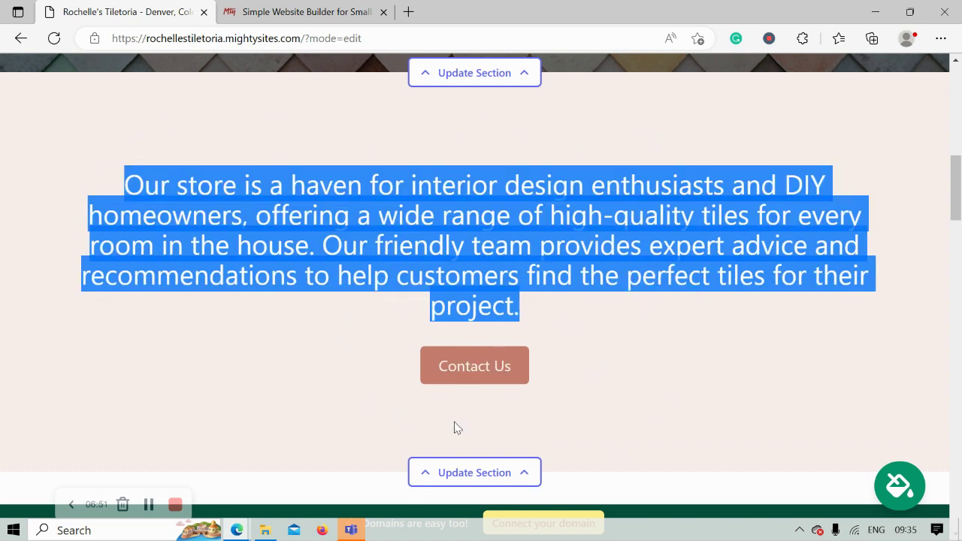
click(344, 331)
scroll(344, 331, down, 2)
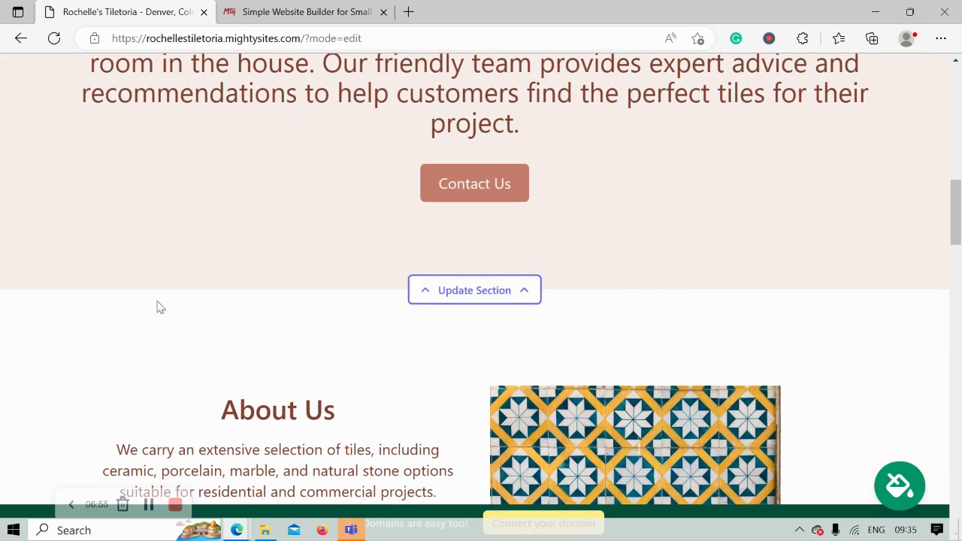
scroll(158, 304, down, 3)
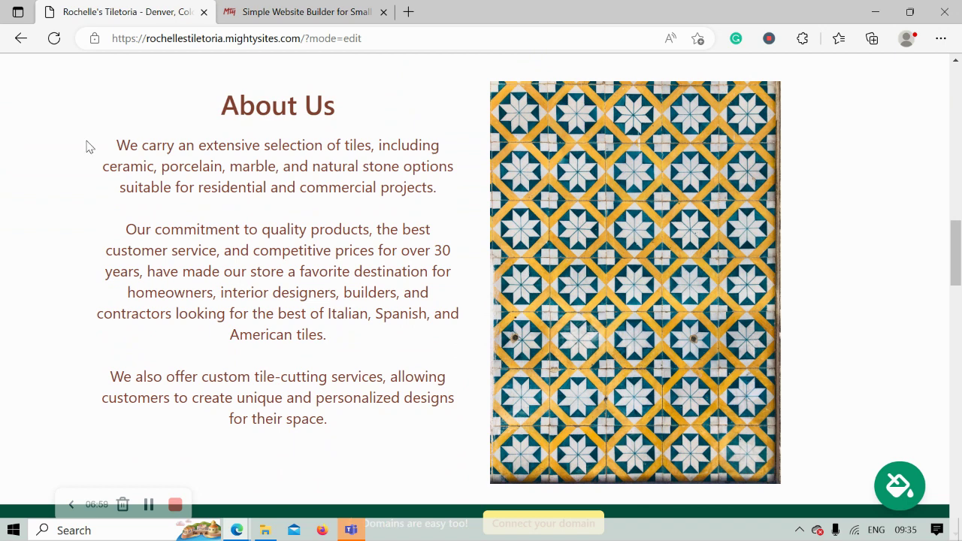
drag(86, 143, 354, 429)
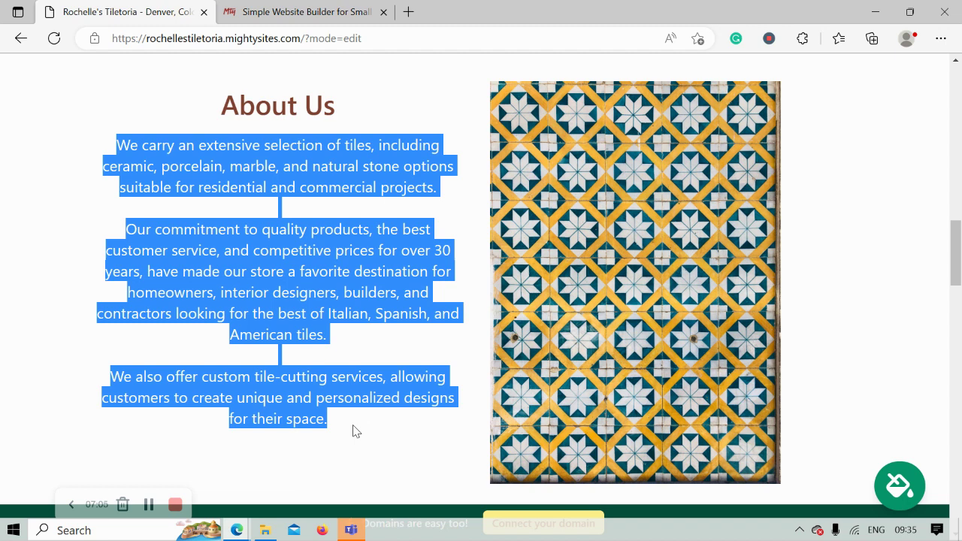
click(353, 426)
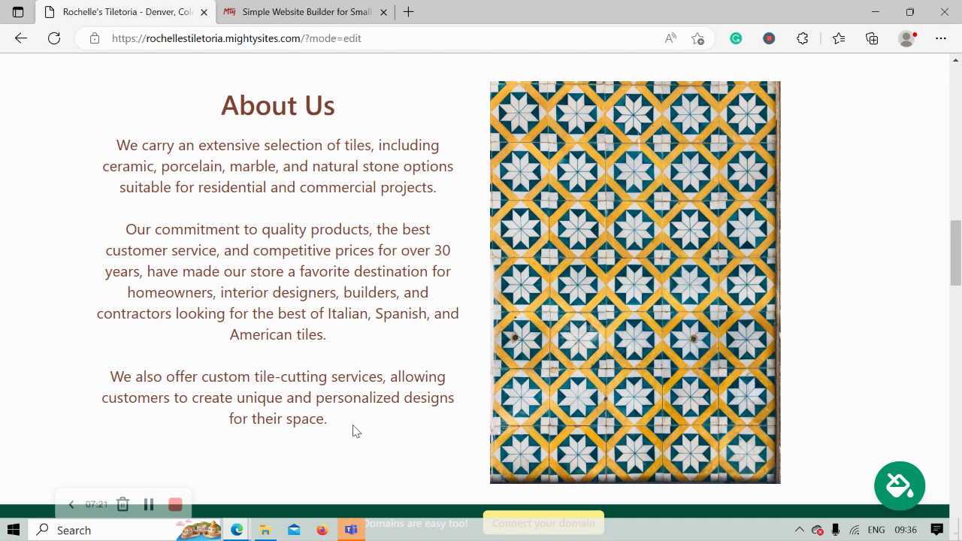
click(260, 273)
key(ctrl+a)
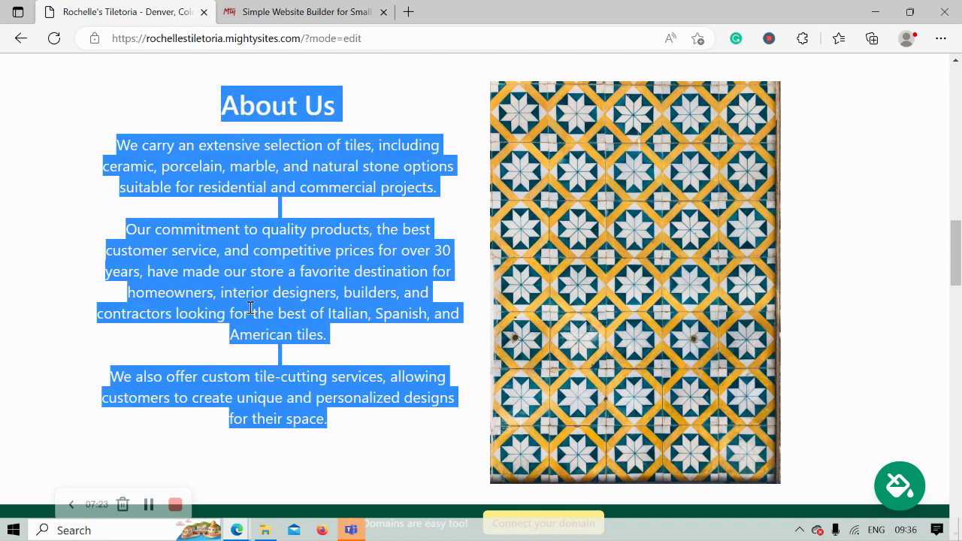
double_click(148, 116)
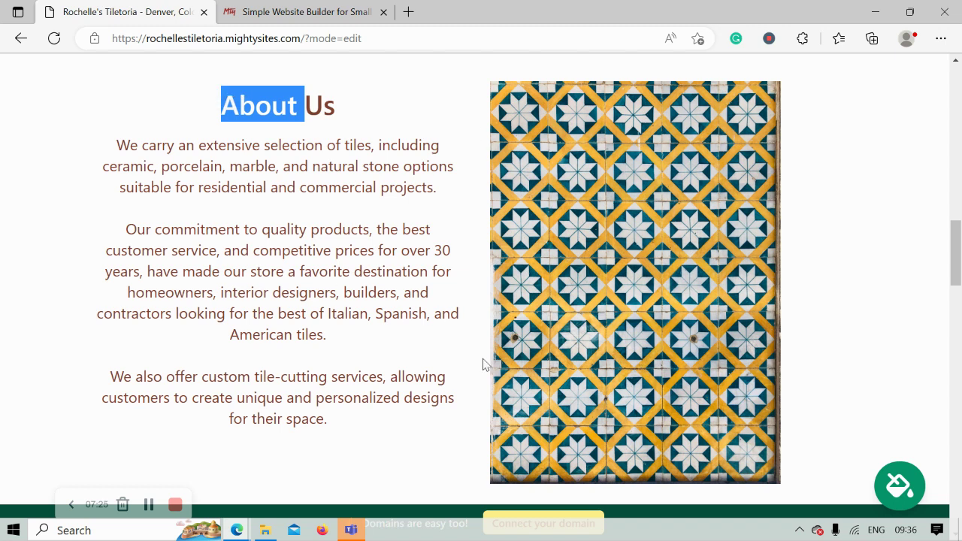
scroll(586, 259, down, 2)
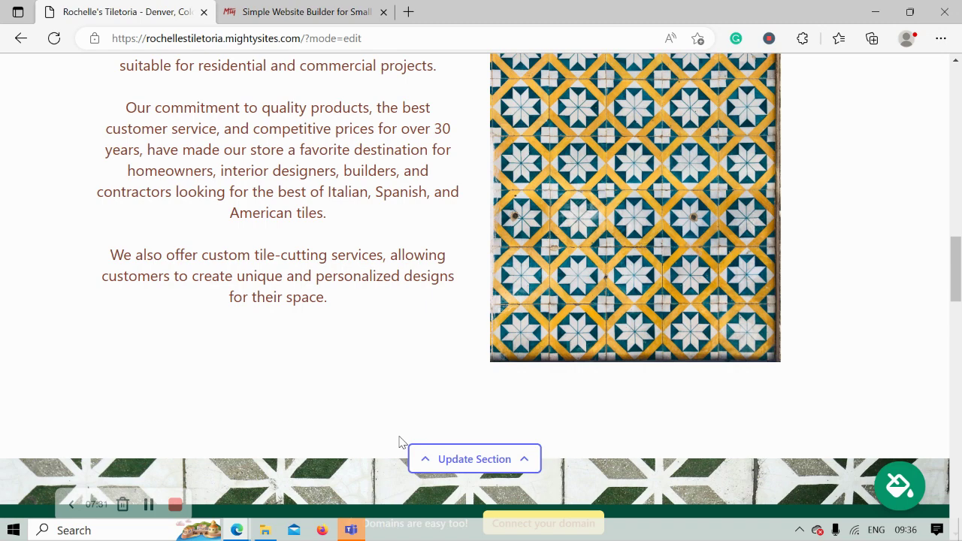
scroll(399, 442, down, 4)
scroll(400, 442, down, 4)
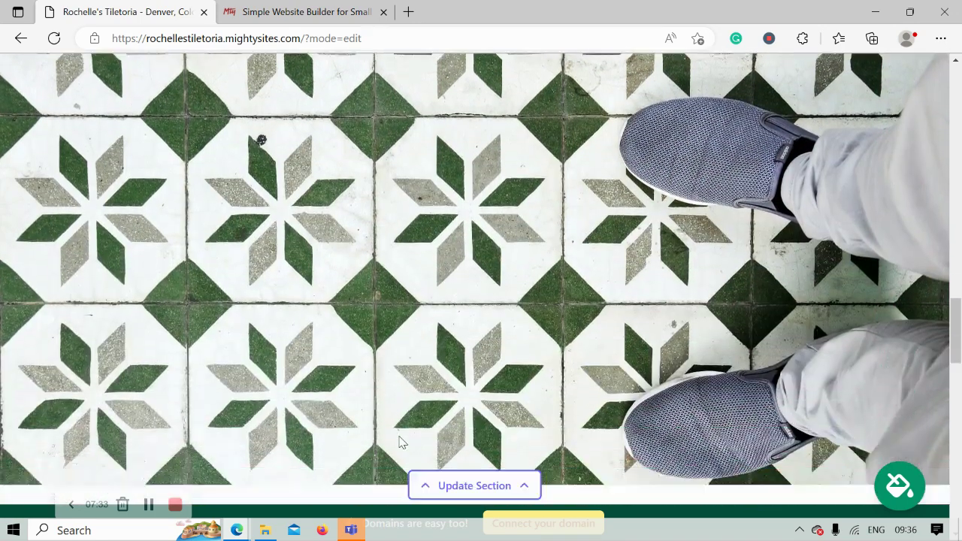
scroll(400, 442, down, 1)
scroll(400, 442, up, 1)
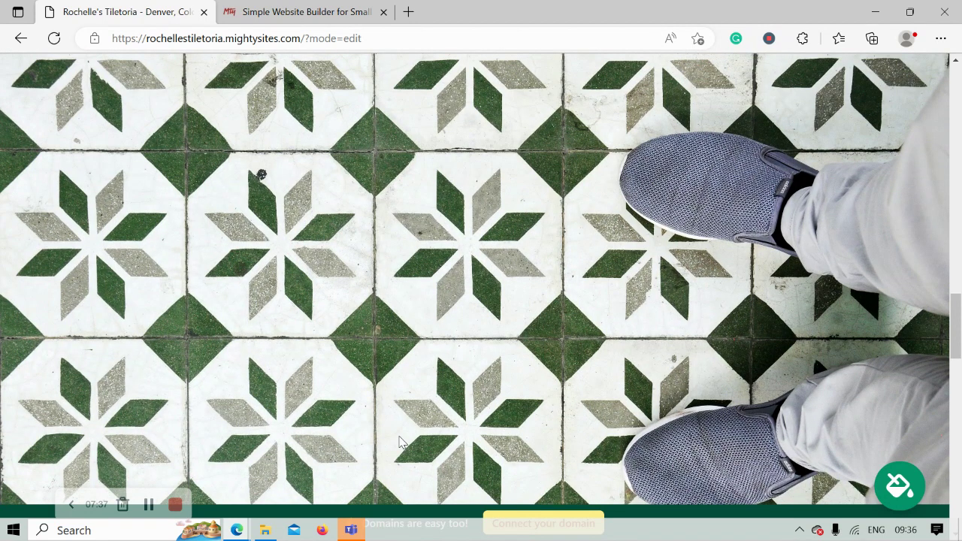
scroll(400, 442, down, 1)
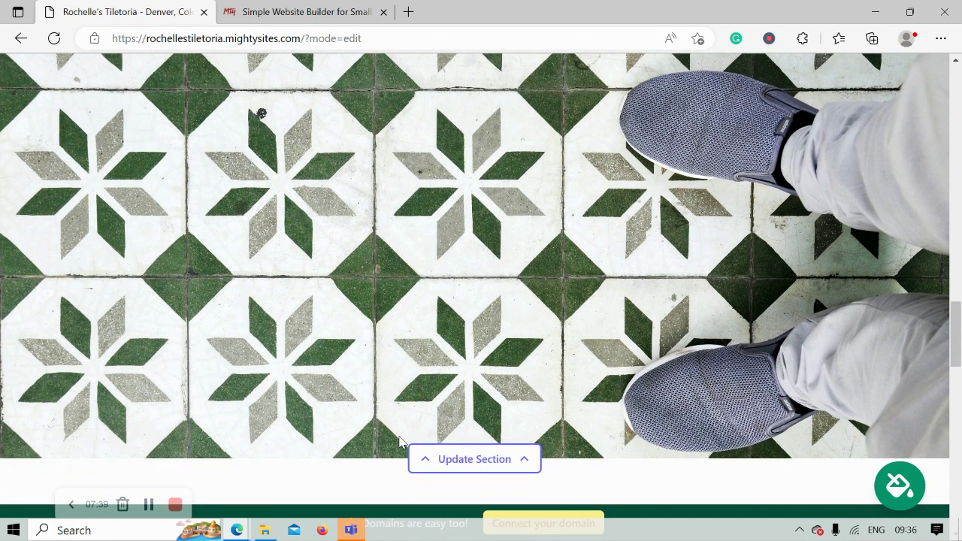
click(482, 466)
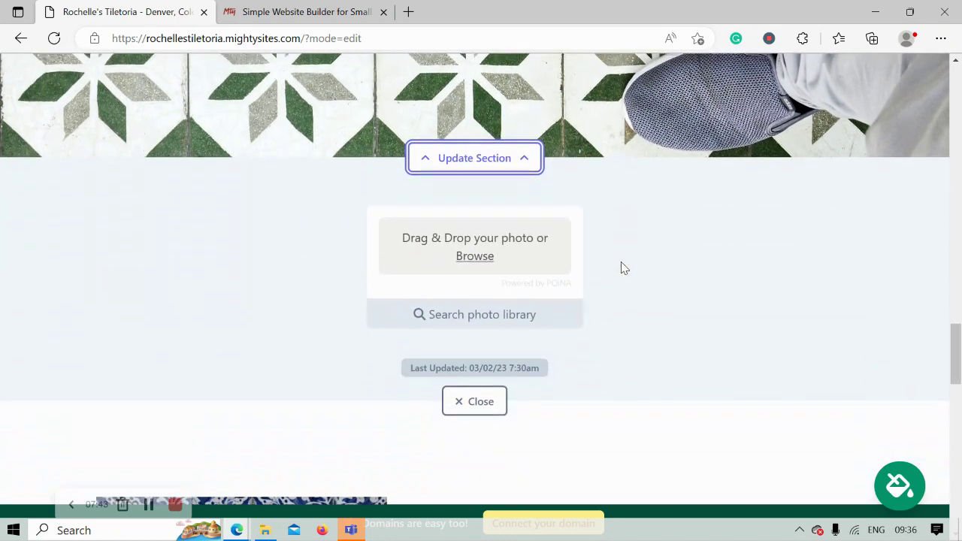
click(474, 398)
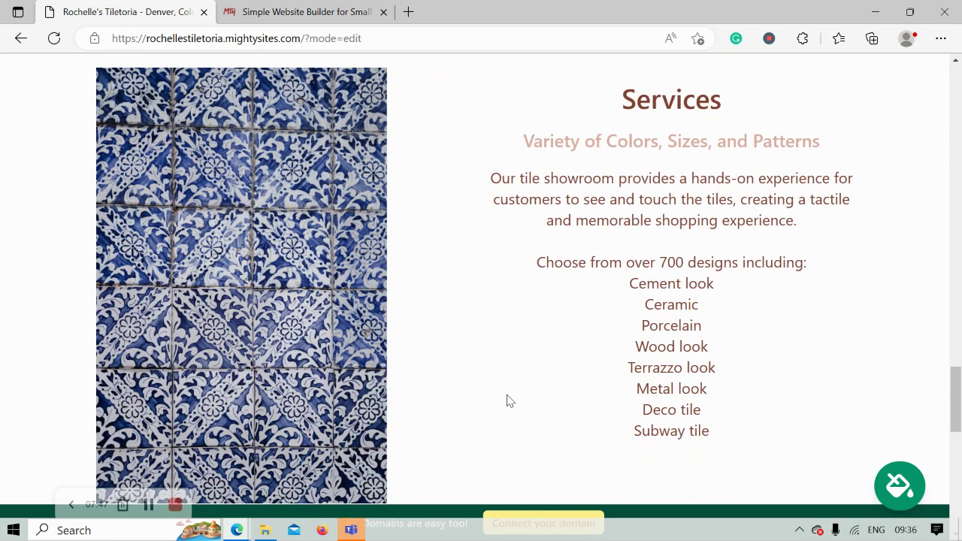
drag(589, 85, 756, 463)
click(590, 381)
drag(618, 279, 744, 439)
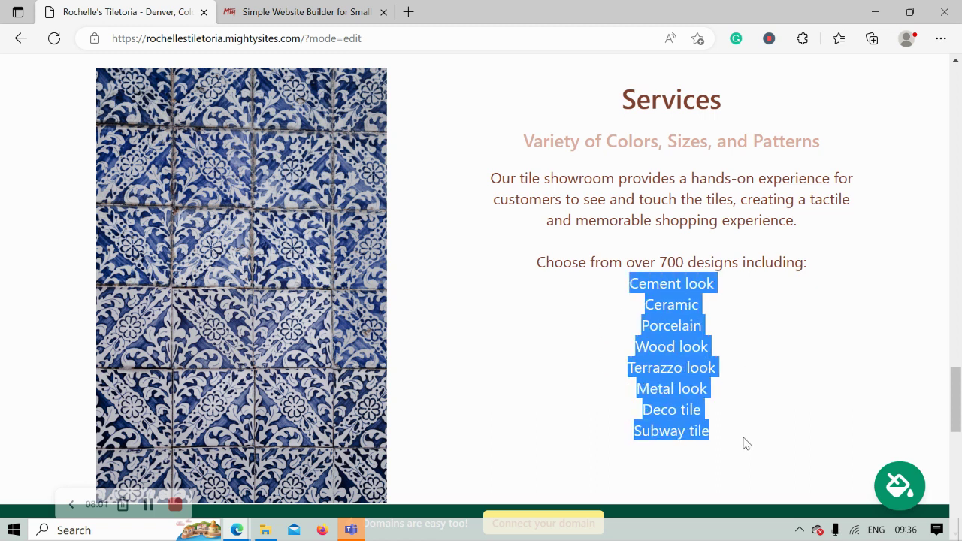
click(534, 320)
scroll(431, 400, down, 4)
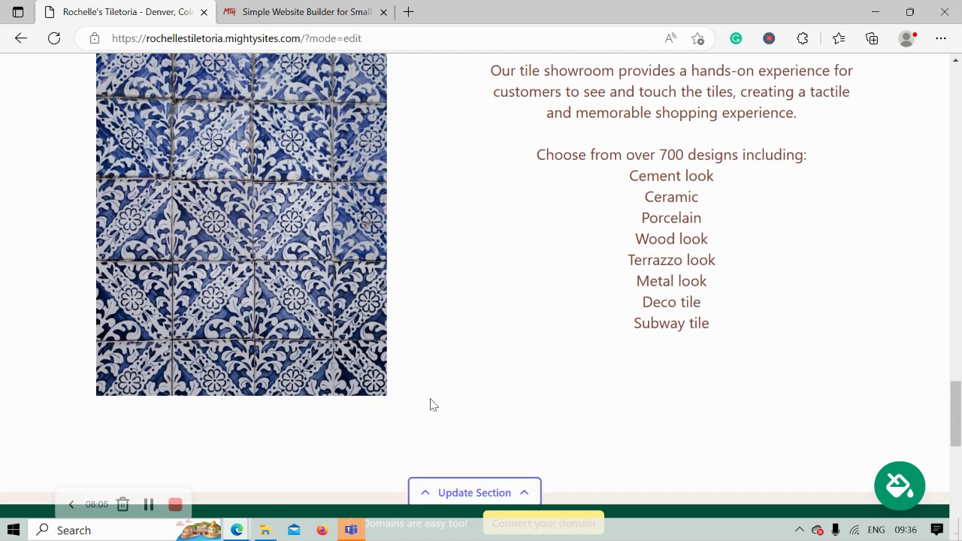
scroll(431, 401, down, 4)
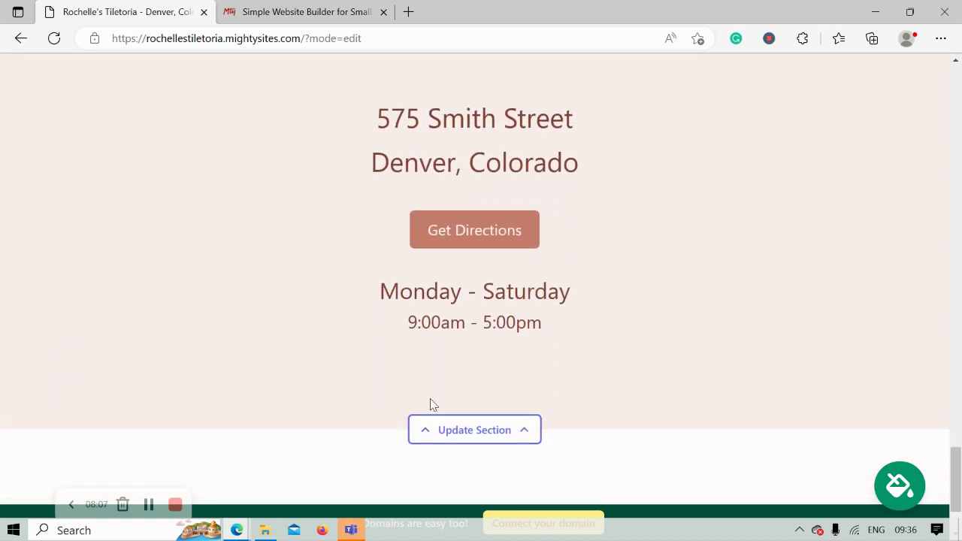
drag(309, 80, 619, 170)
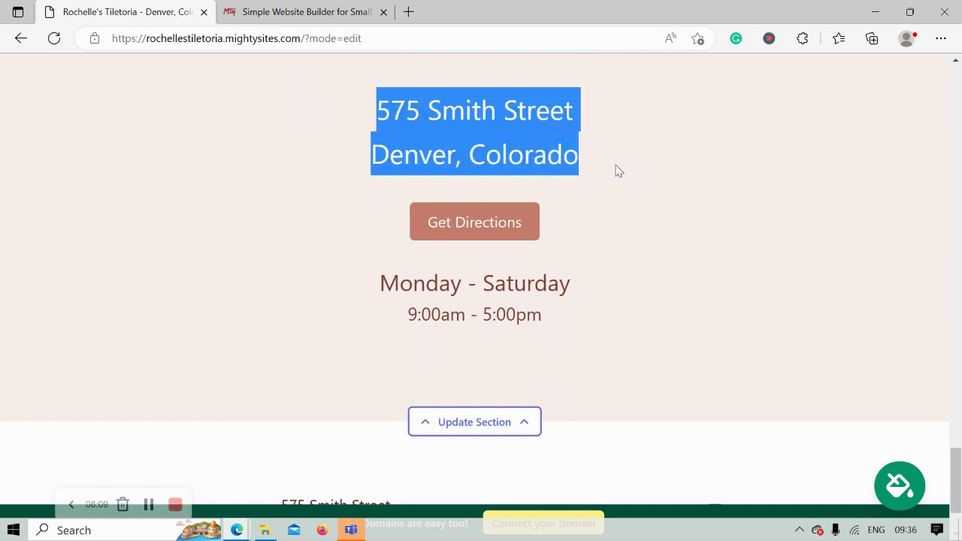
drag(334, 298, 675, 333)
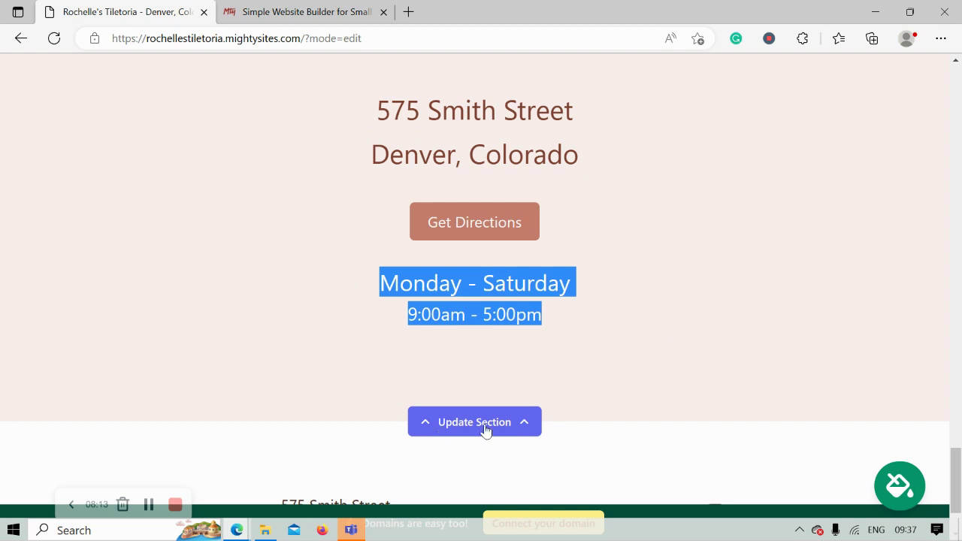
scroll(554, 425, down, 2)
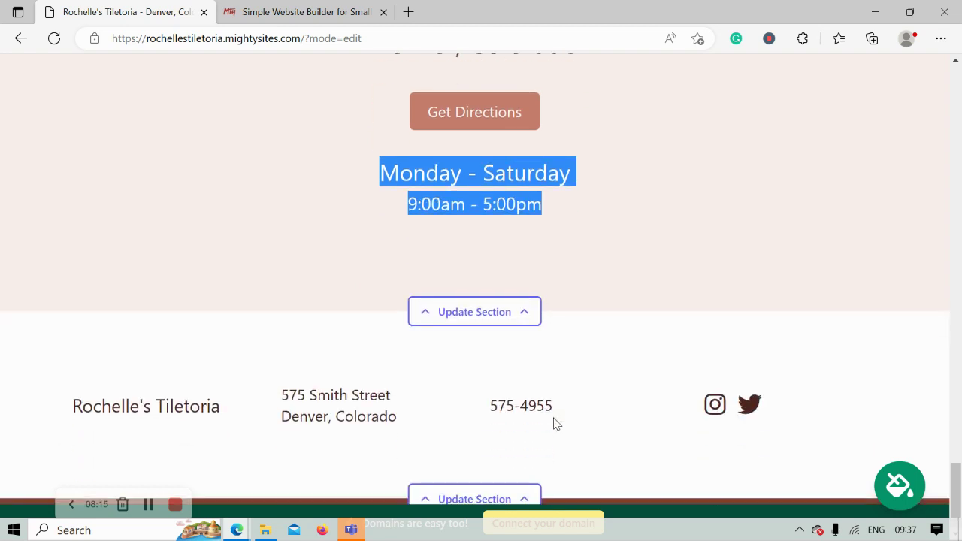
scroll(554, 424, up, 5)
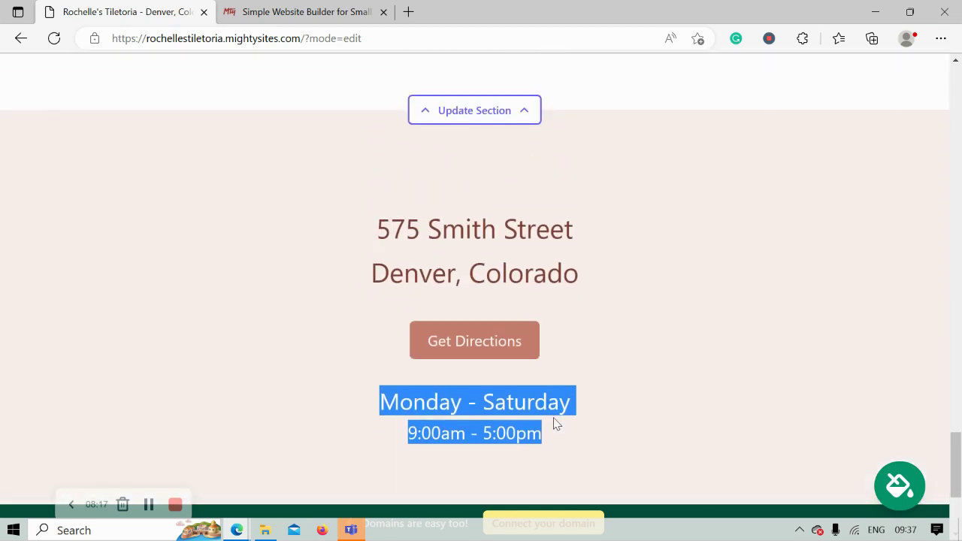
scroll(554, 418, up, 6)
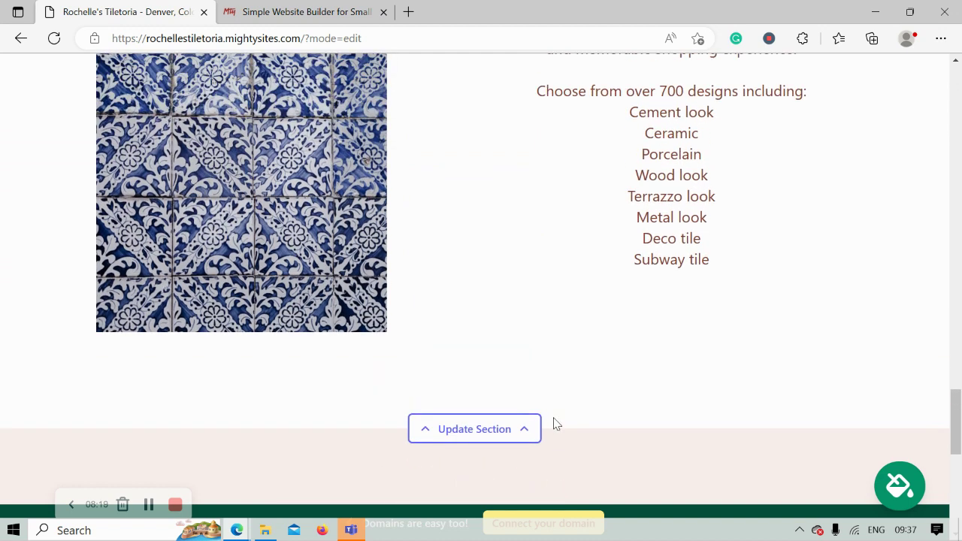
scroll(554, 424, up, 2)
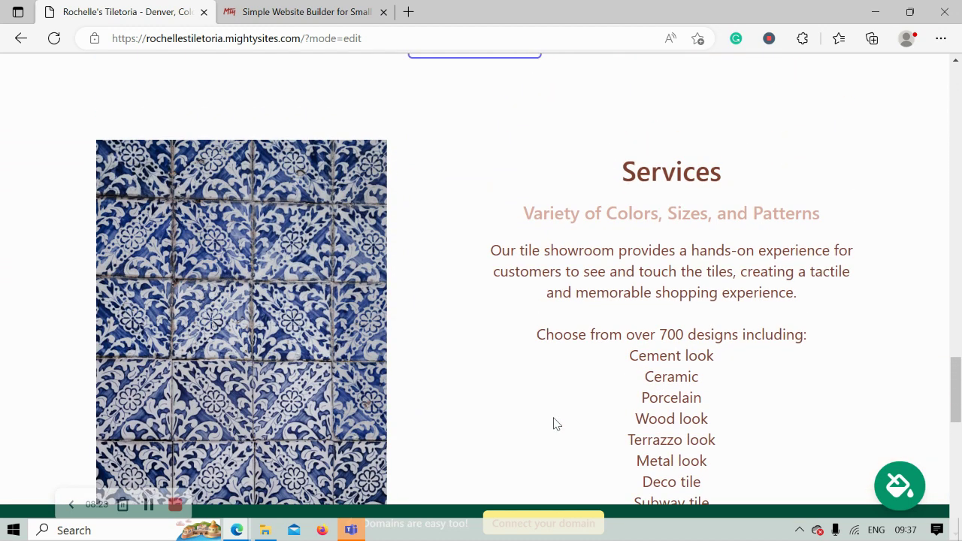
scroll(554, 423, up, 2)
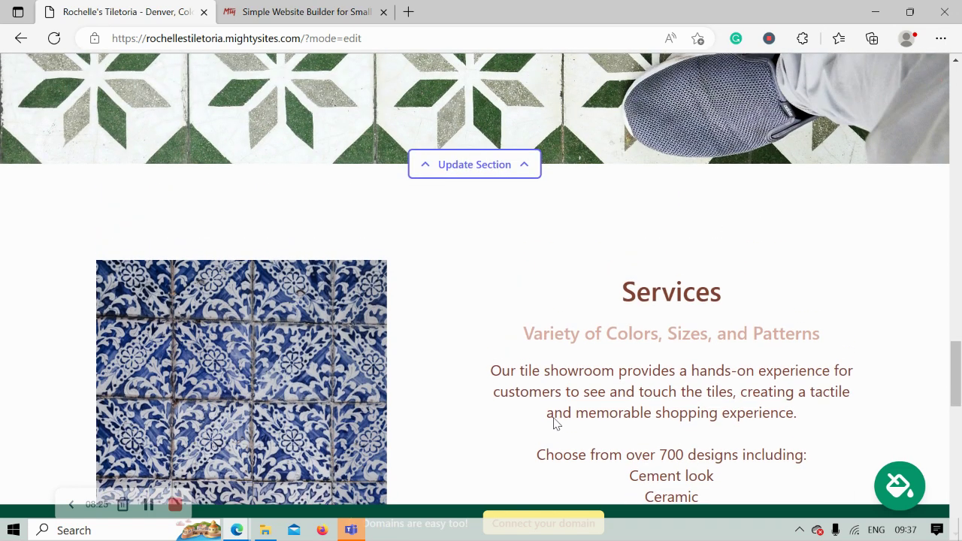
scroll(554, 418, up, 2)
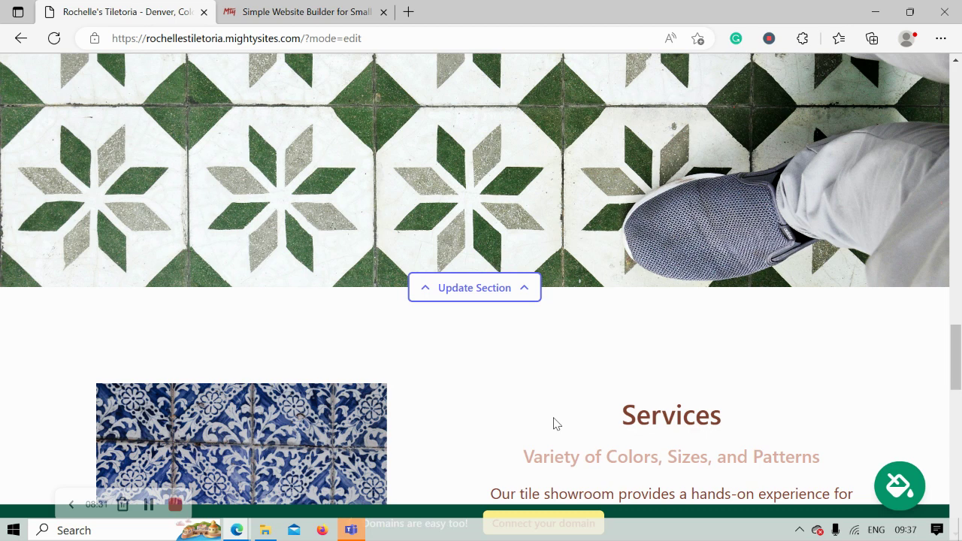
scroll(554, 424, up, 5)
scroll(554, 423, up, 6)
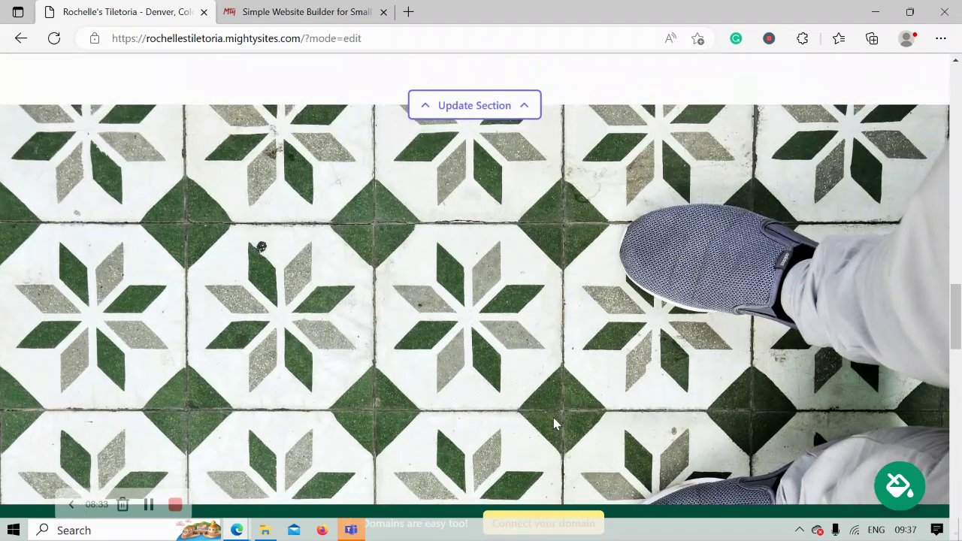
scroll(554, 423, up, 2)
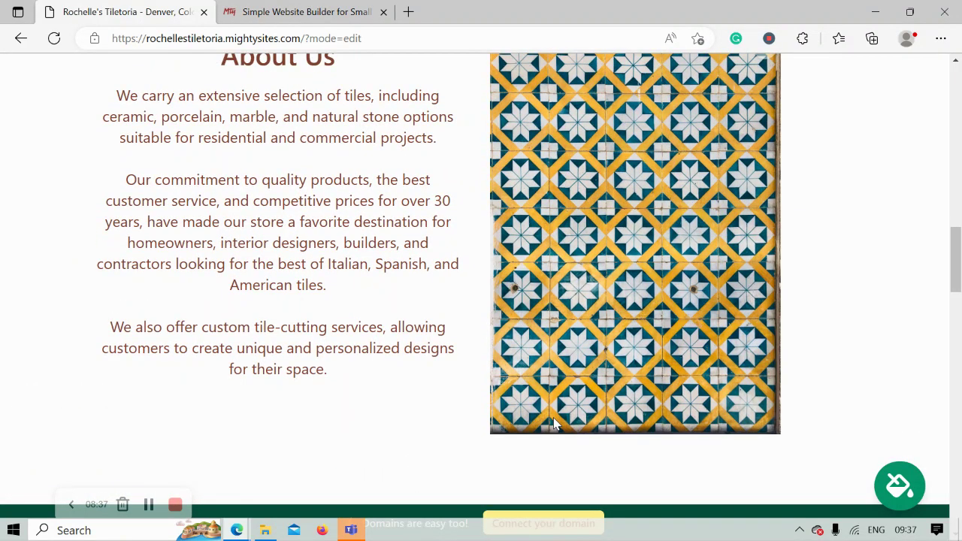
scroll(554, 424, up, 3)
scroll(553, 423, up, 3)
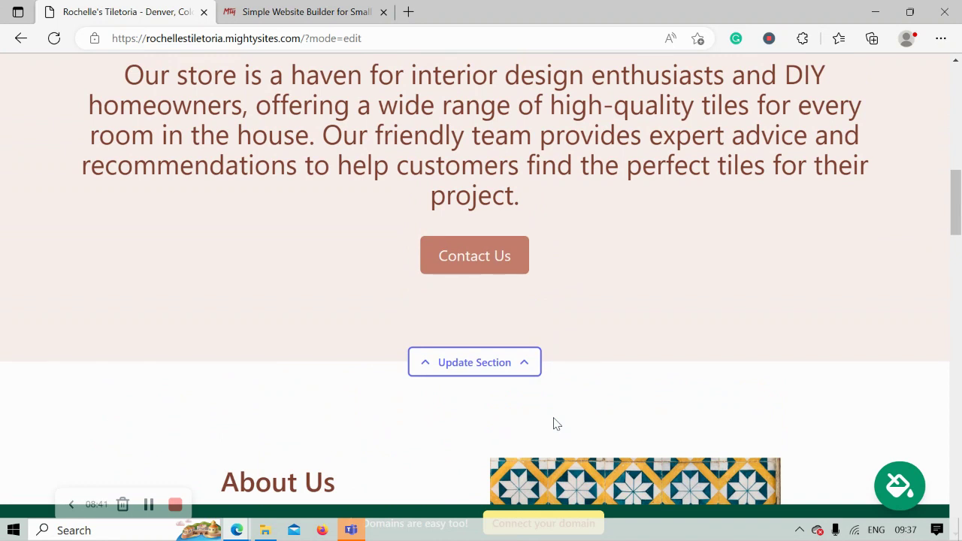
scroll(553, 423, up, 3)
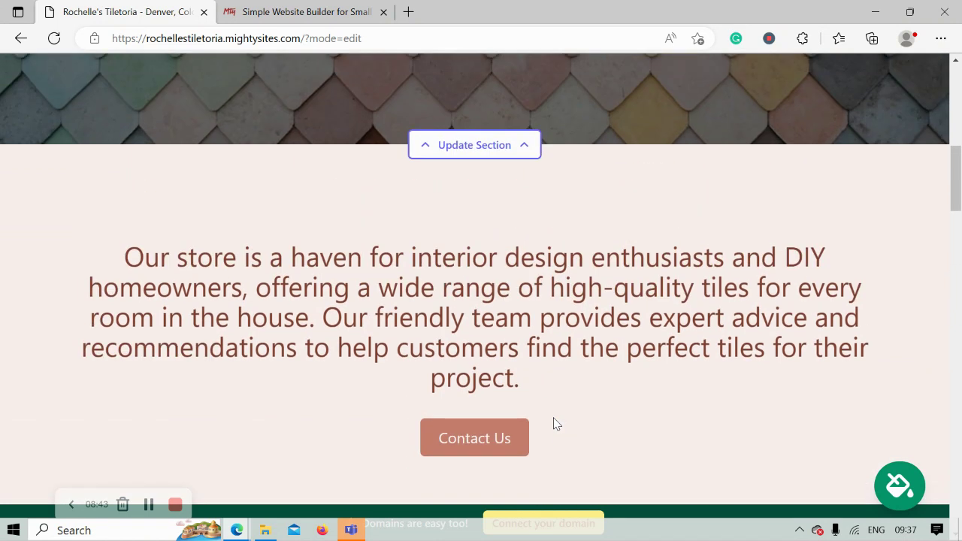
scroll(554, 418, up, 3)
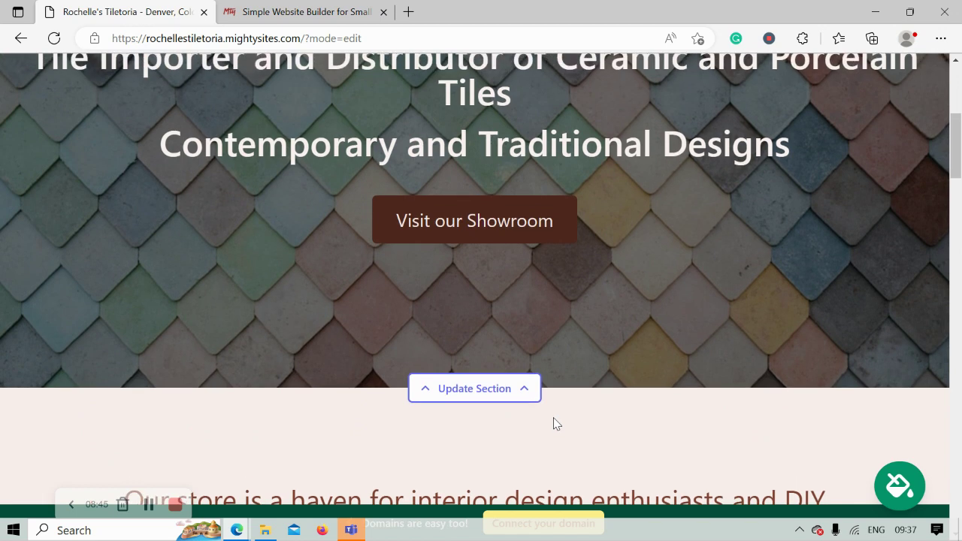
scroll(553, 417, up, 4)
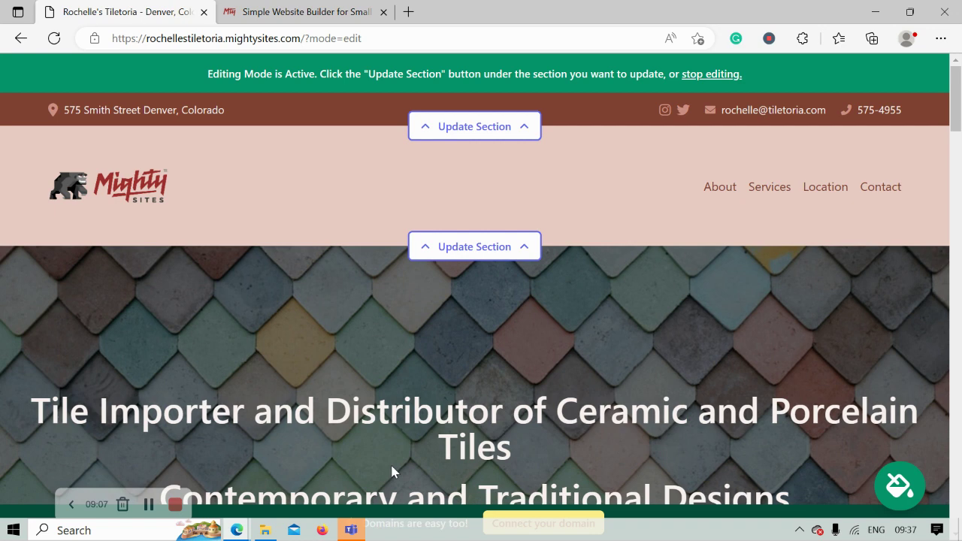
Step: Scroll through the Small Business Marketing Blog posts, then return to the Rochelle's Tiletoria tab
click(309, 9)
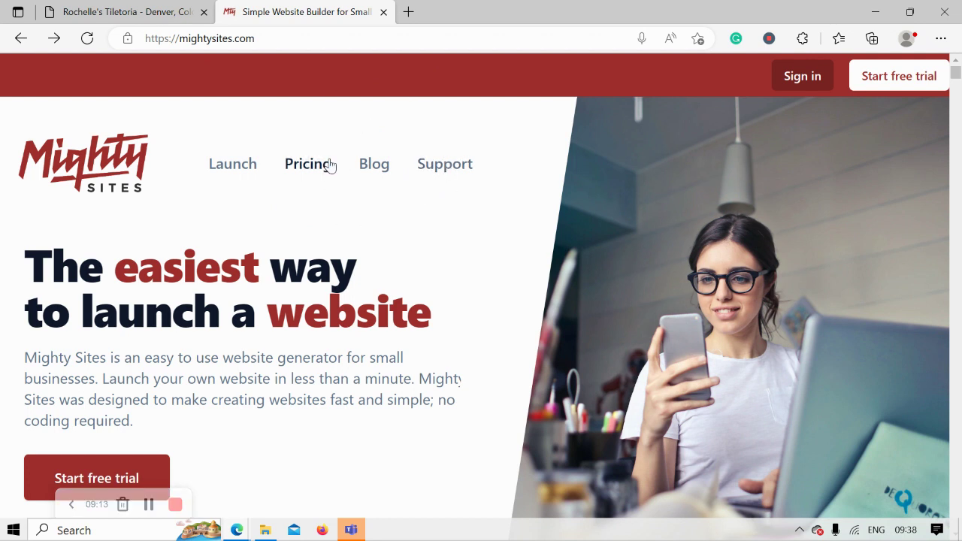
click(380, 164)
scroll(89, 163, down, 1)
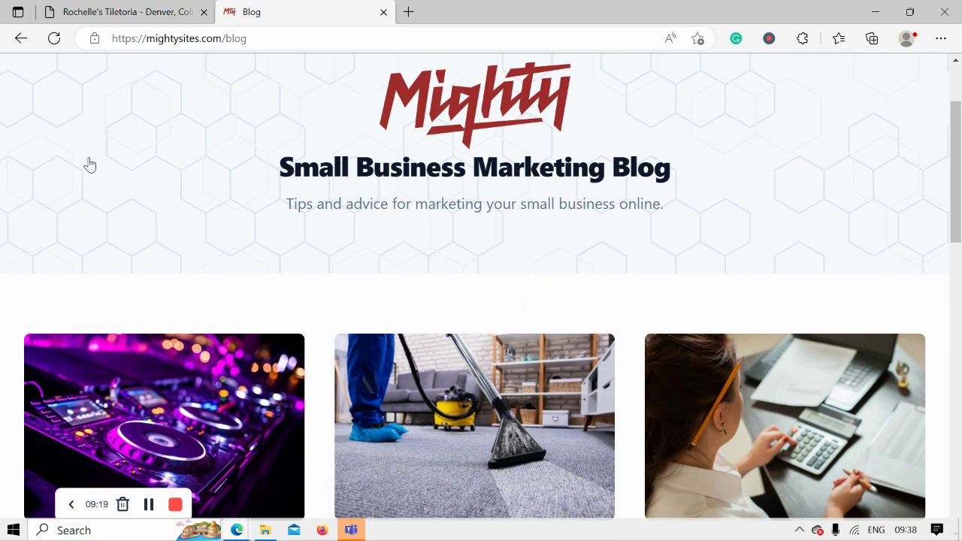
scroll(89, 164, down, 3)
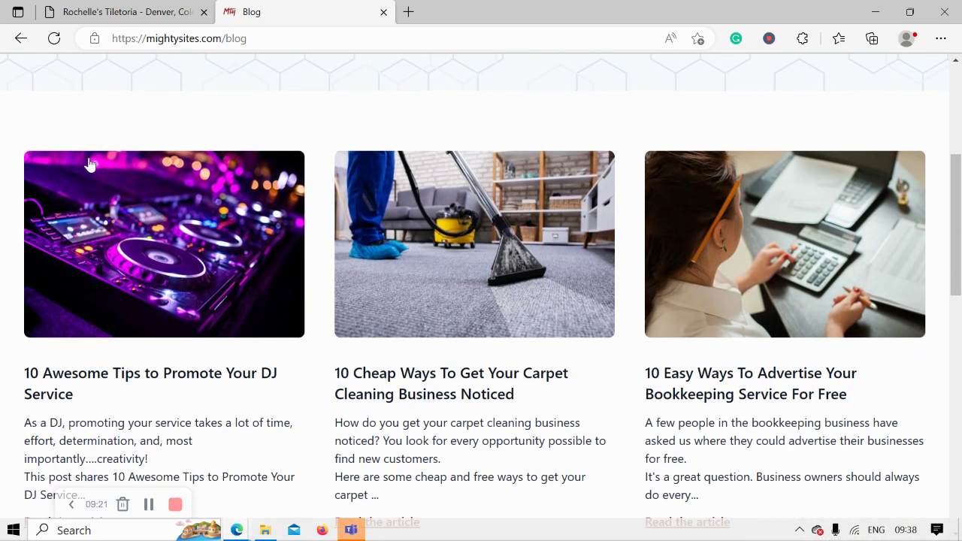
scroll(89, 164, down, 1)
scroll(89, 164, down, 4)
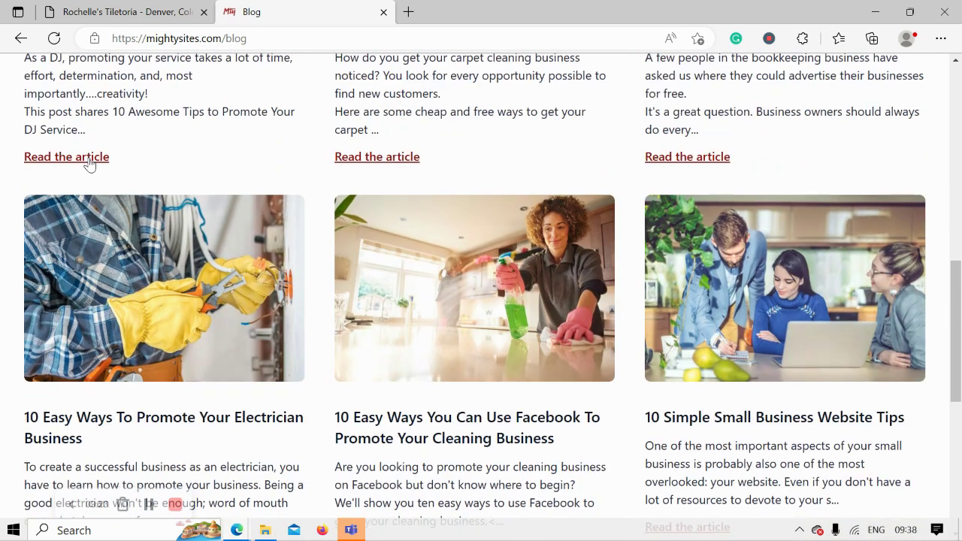
scroll(88, 164, down, 1)
click(118, 12)
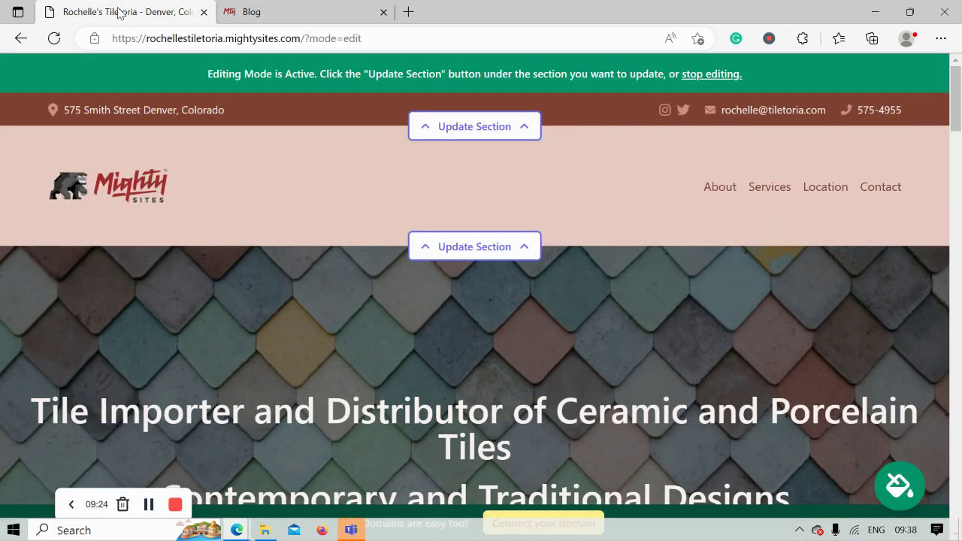